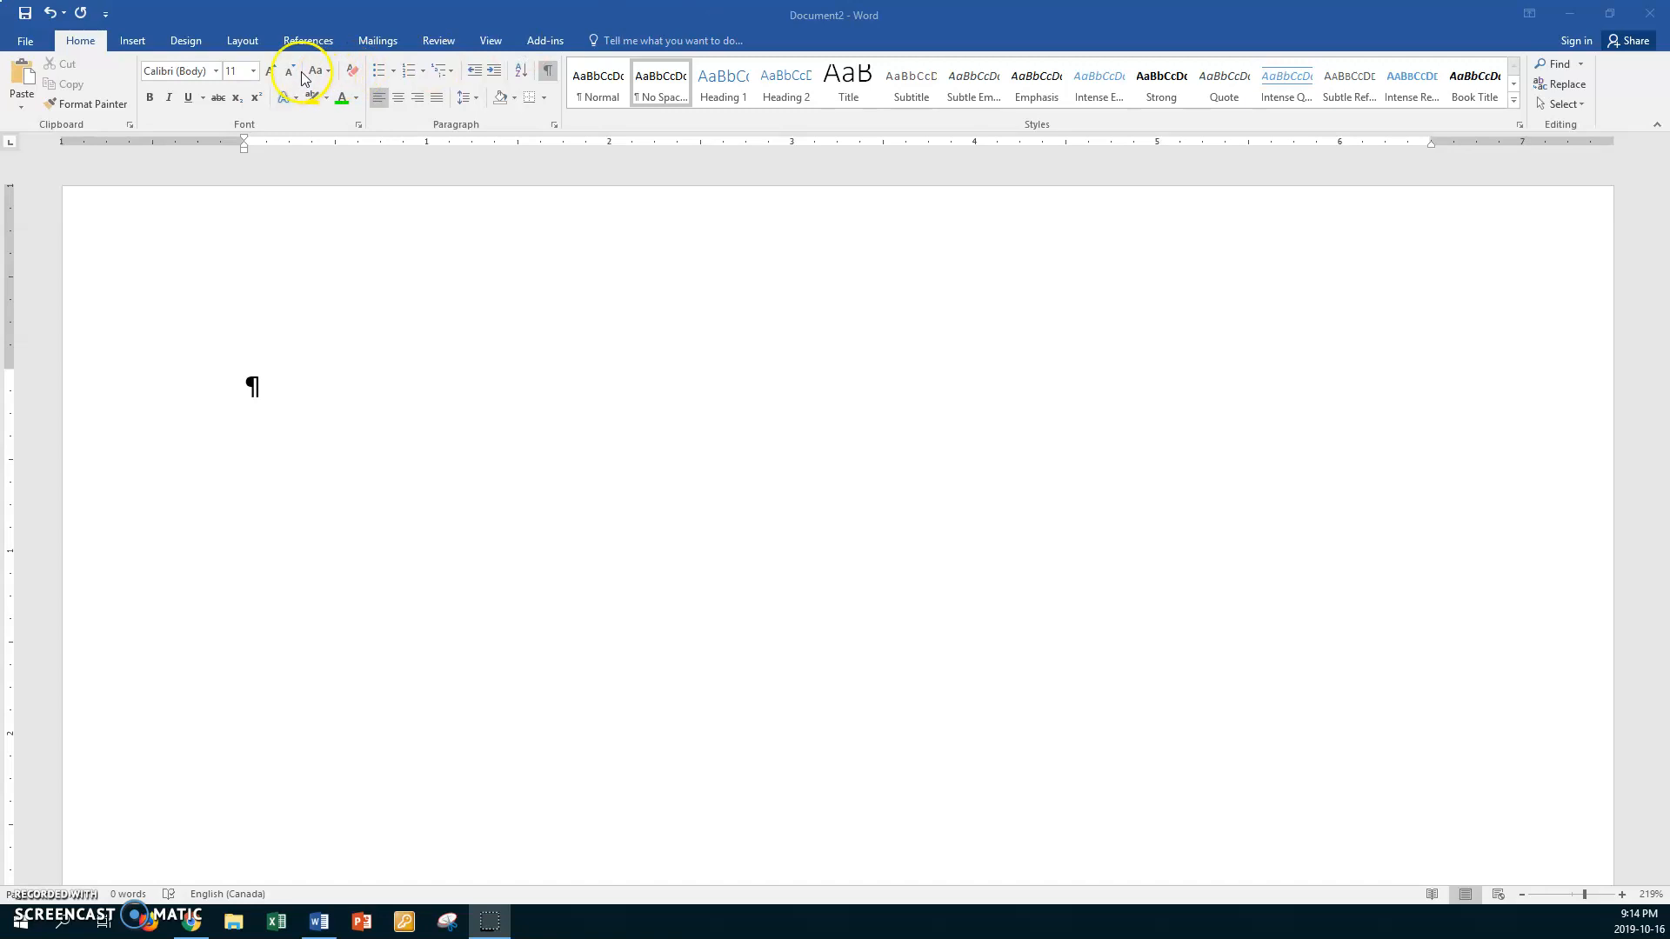
Step: Start inserting a picture from file and browse to the Pictures folder inside ICTA Slot 4 on the data (D:) drive
{"action": "left_click", "coordinate": [134, 43]}
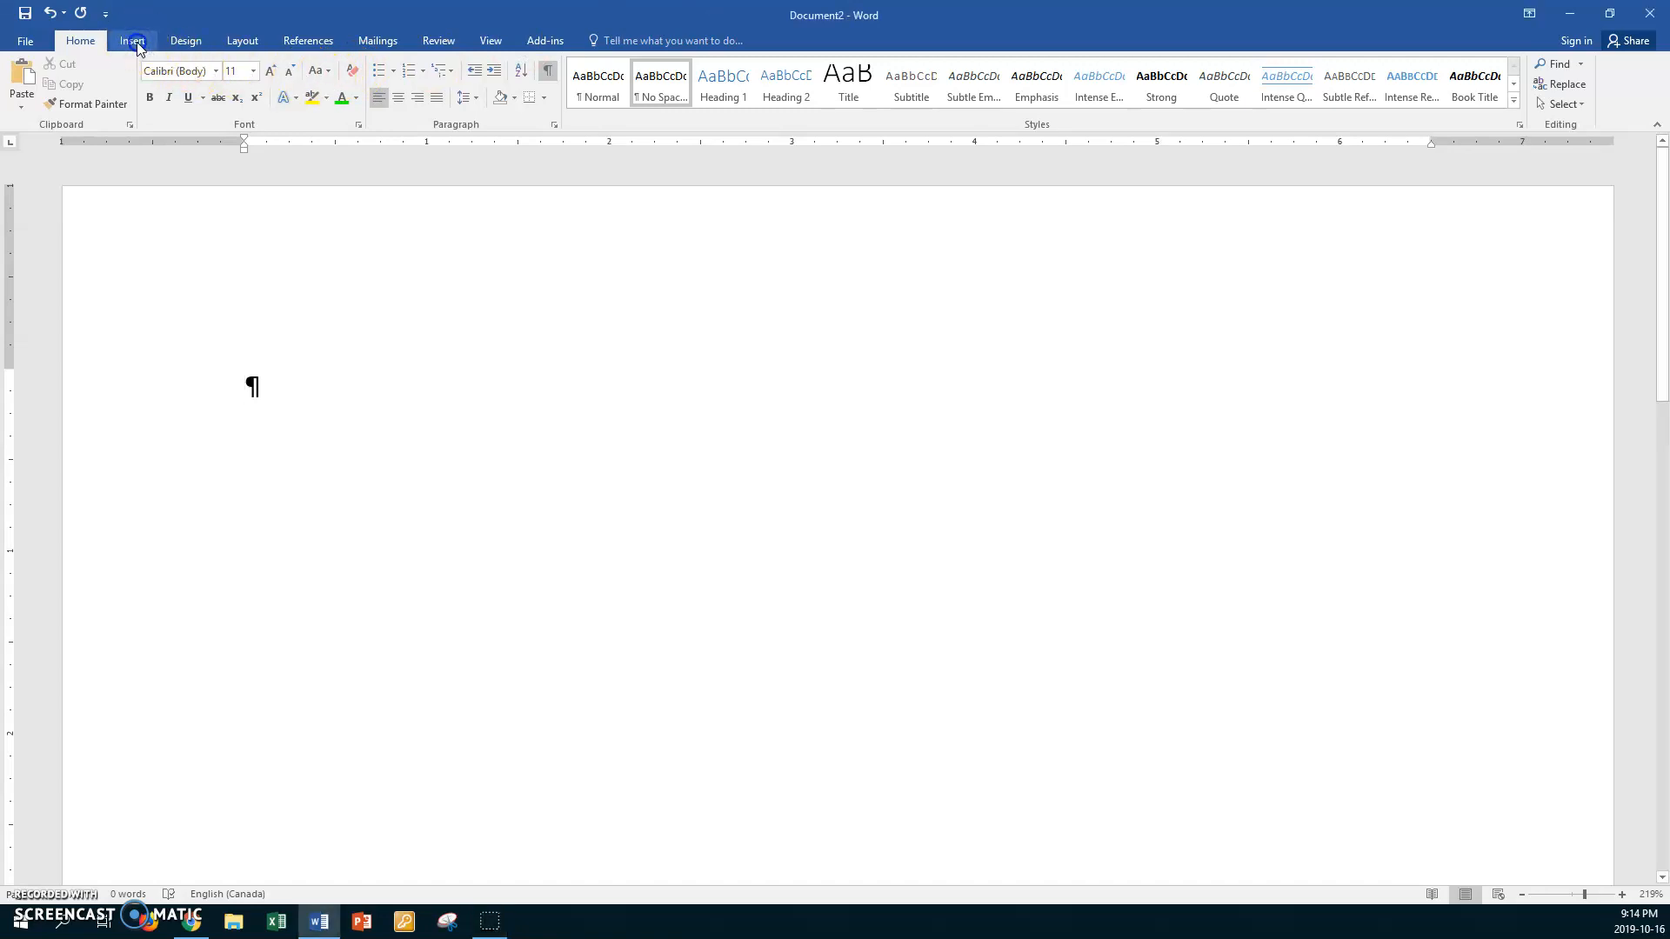
{"action": "left_click", "coordinate": [136, 43]}
{"action": "left_click", "coordinate": [180, 89]}
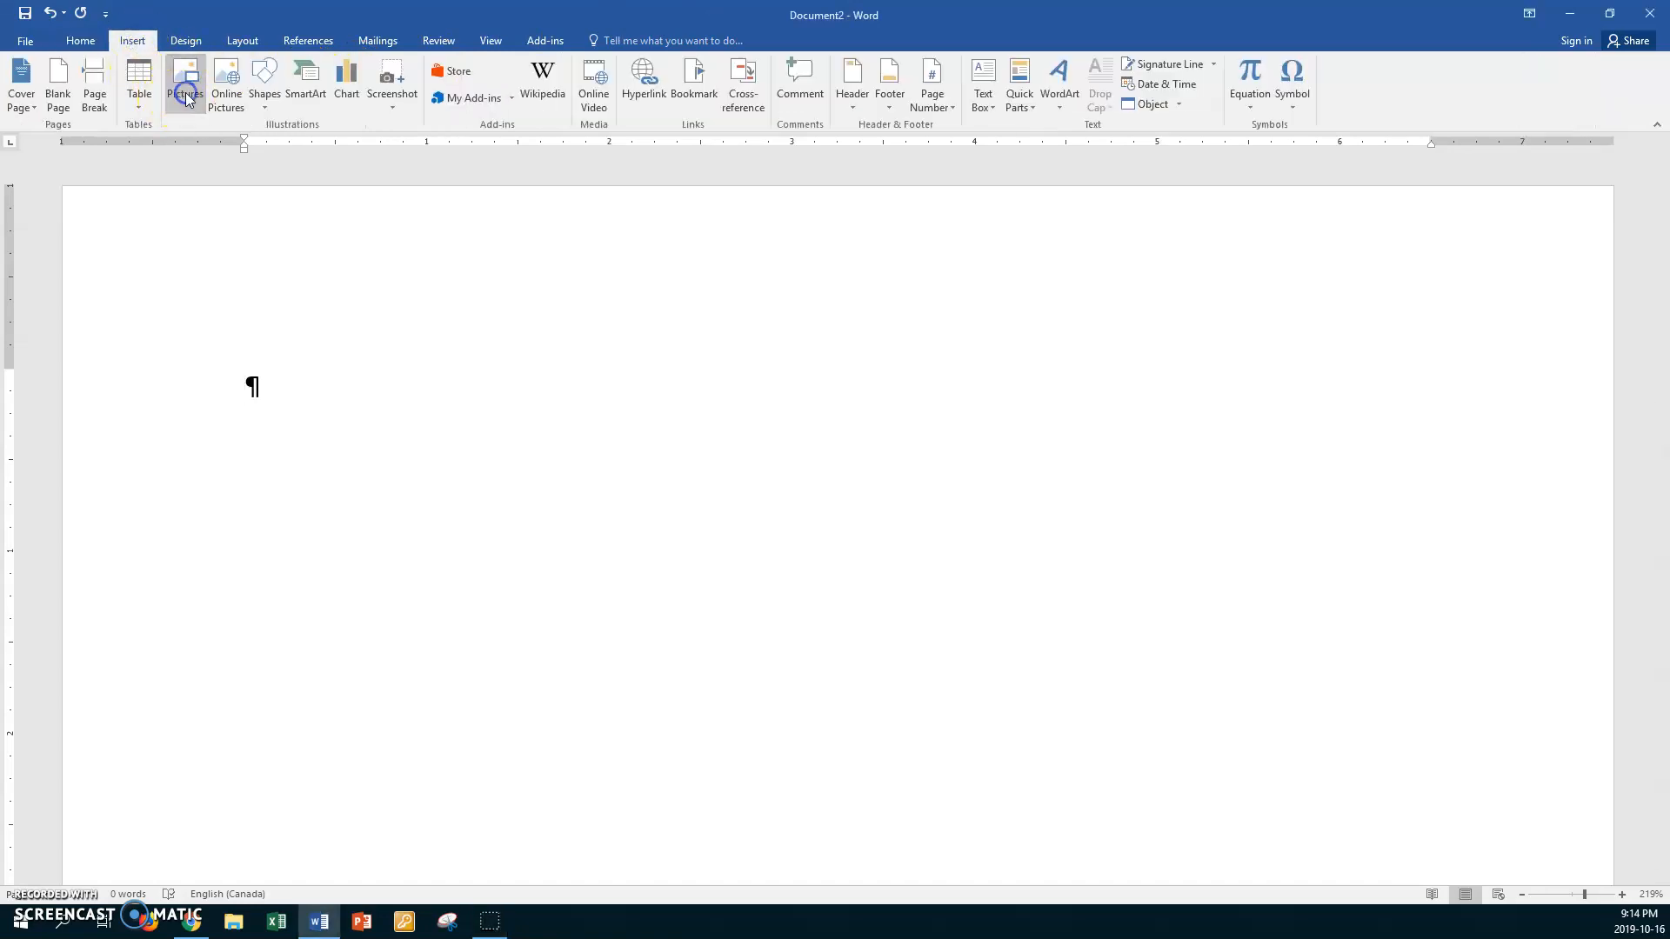
{"action": "left_click_drag", "start_coordinate": [278, 230], "coordinate": [269, 315]}
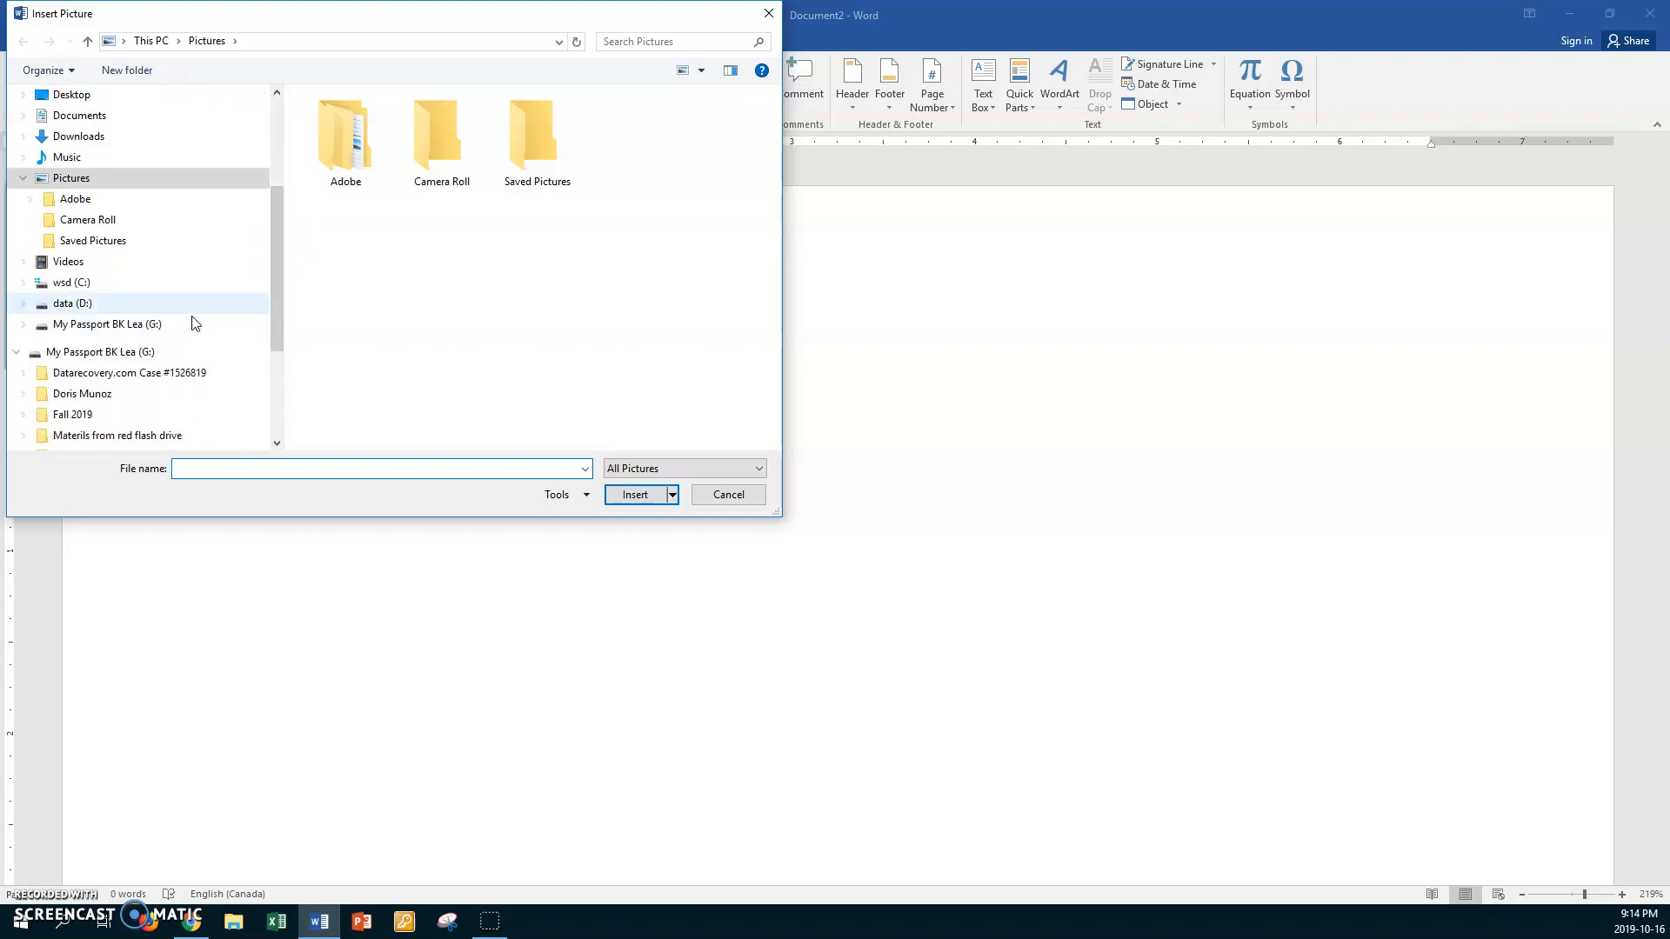
{"action": "left_click", "coordinate": [84, 304]}
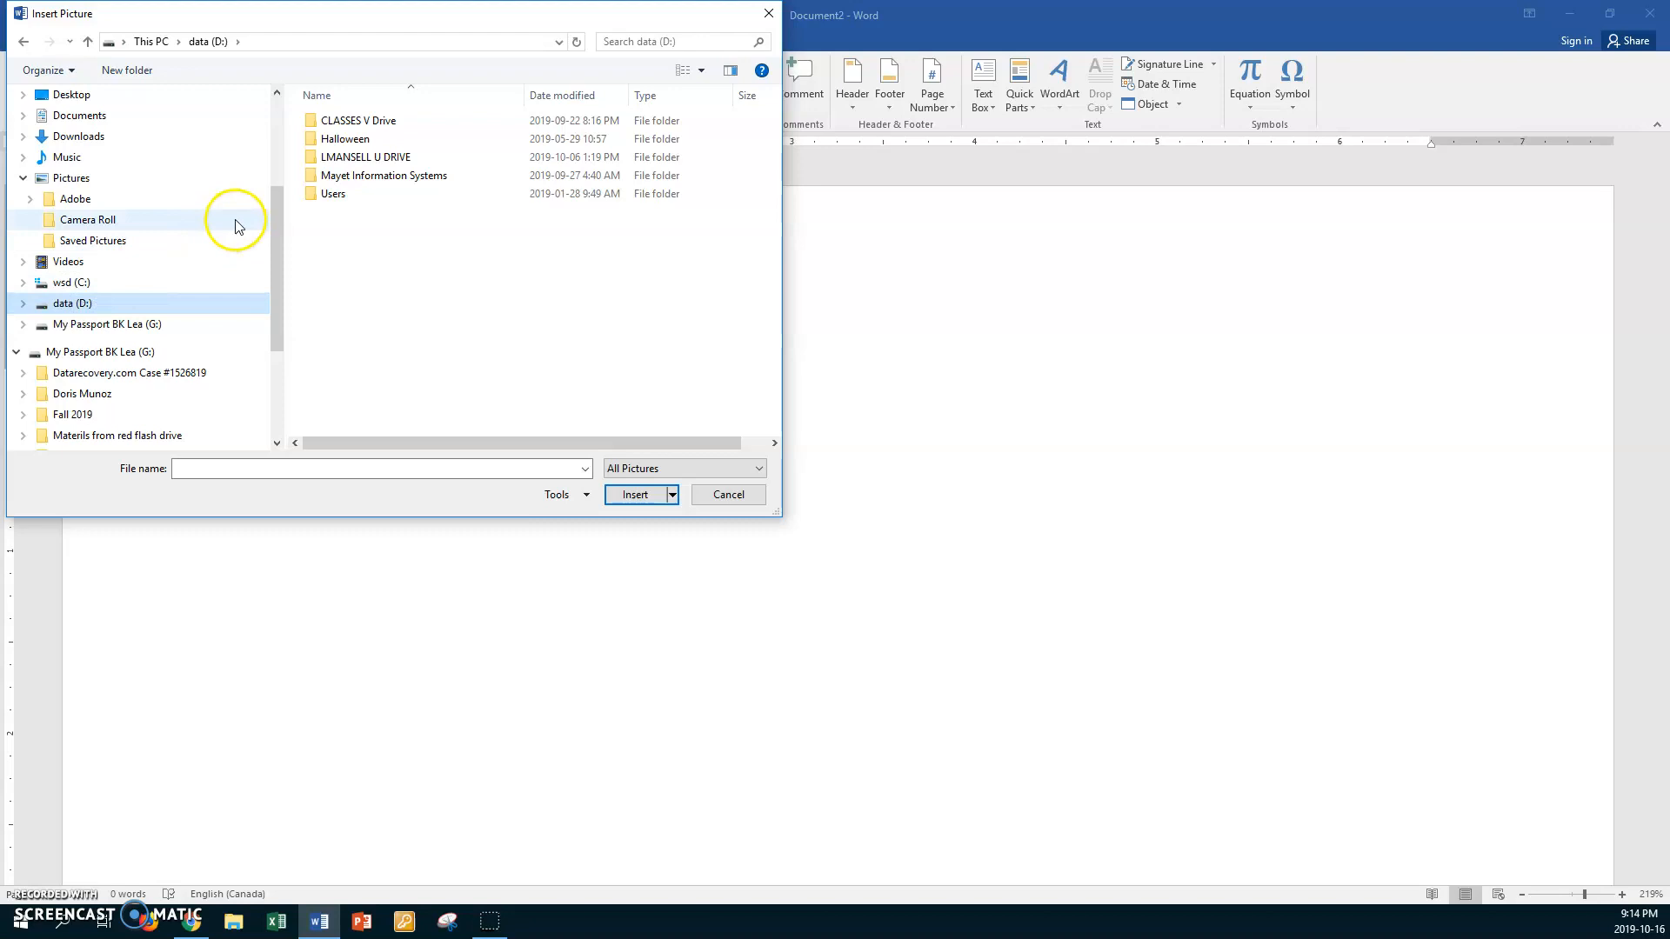
{"action": "double_click", "coordinate": [313, 158]}
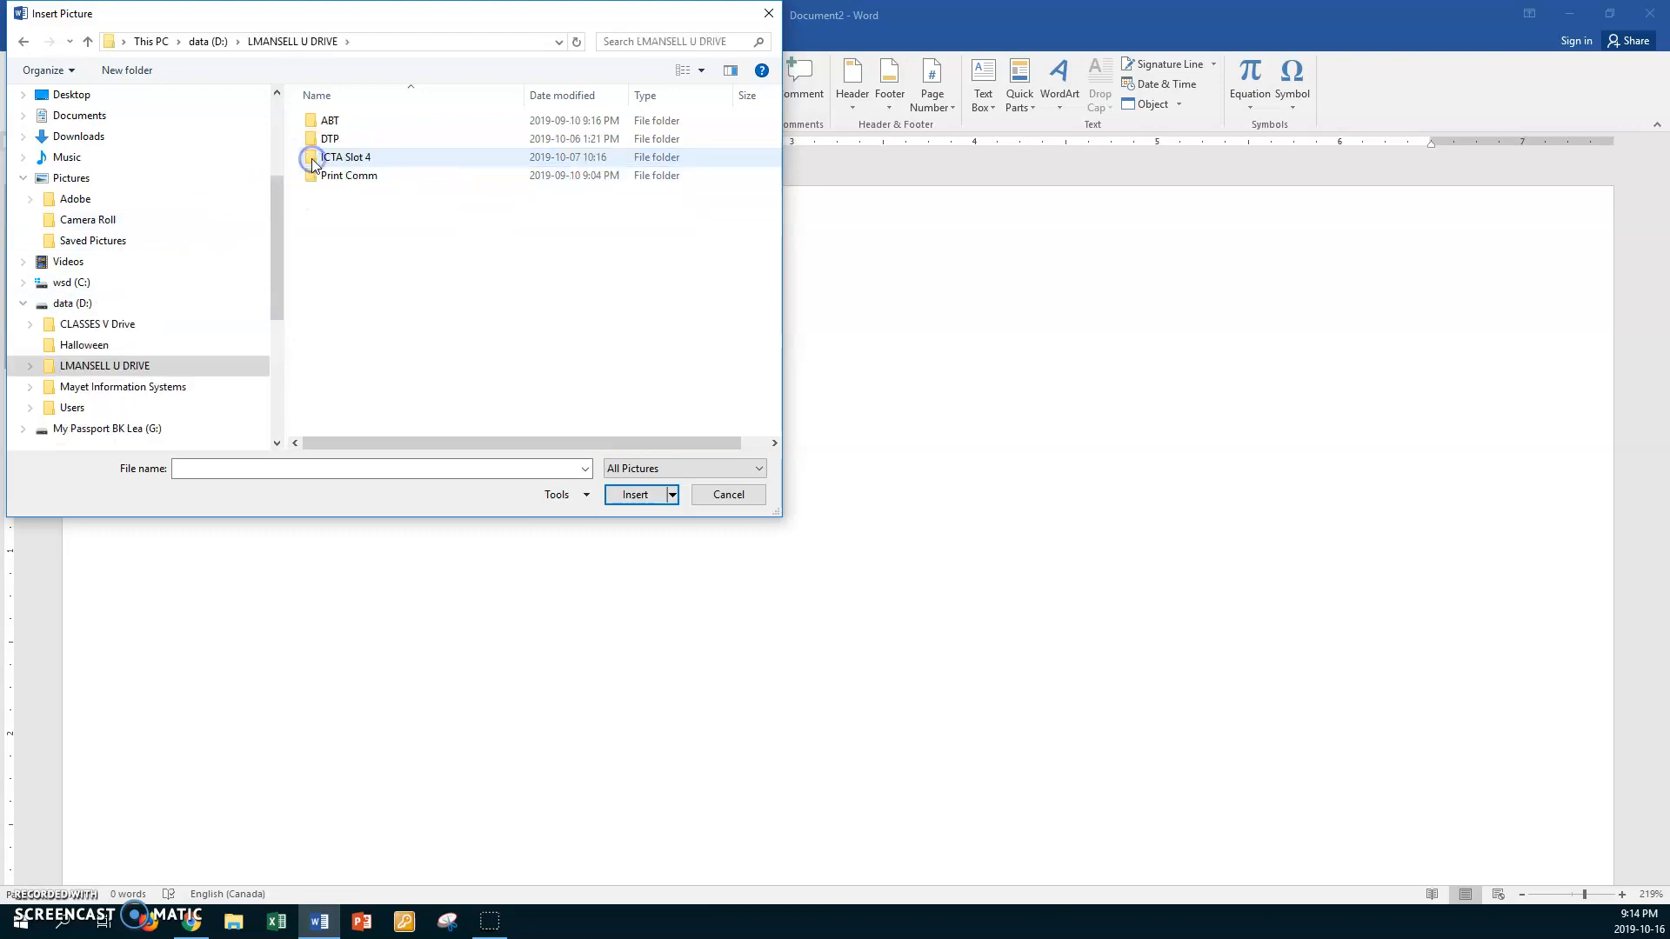
{"action": "double_click", "coordinate": [315, 160]}
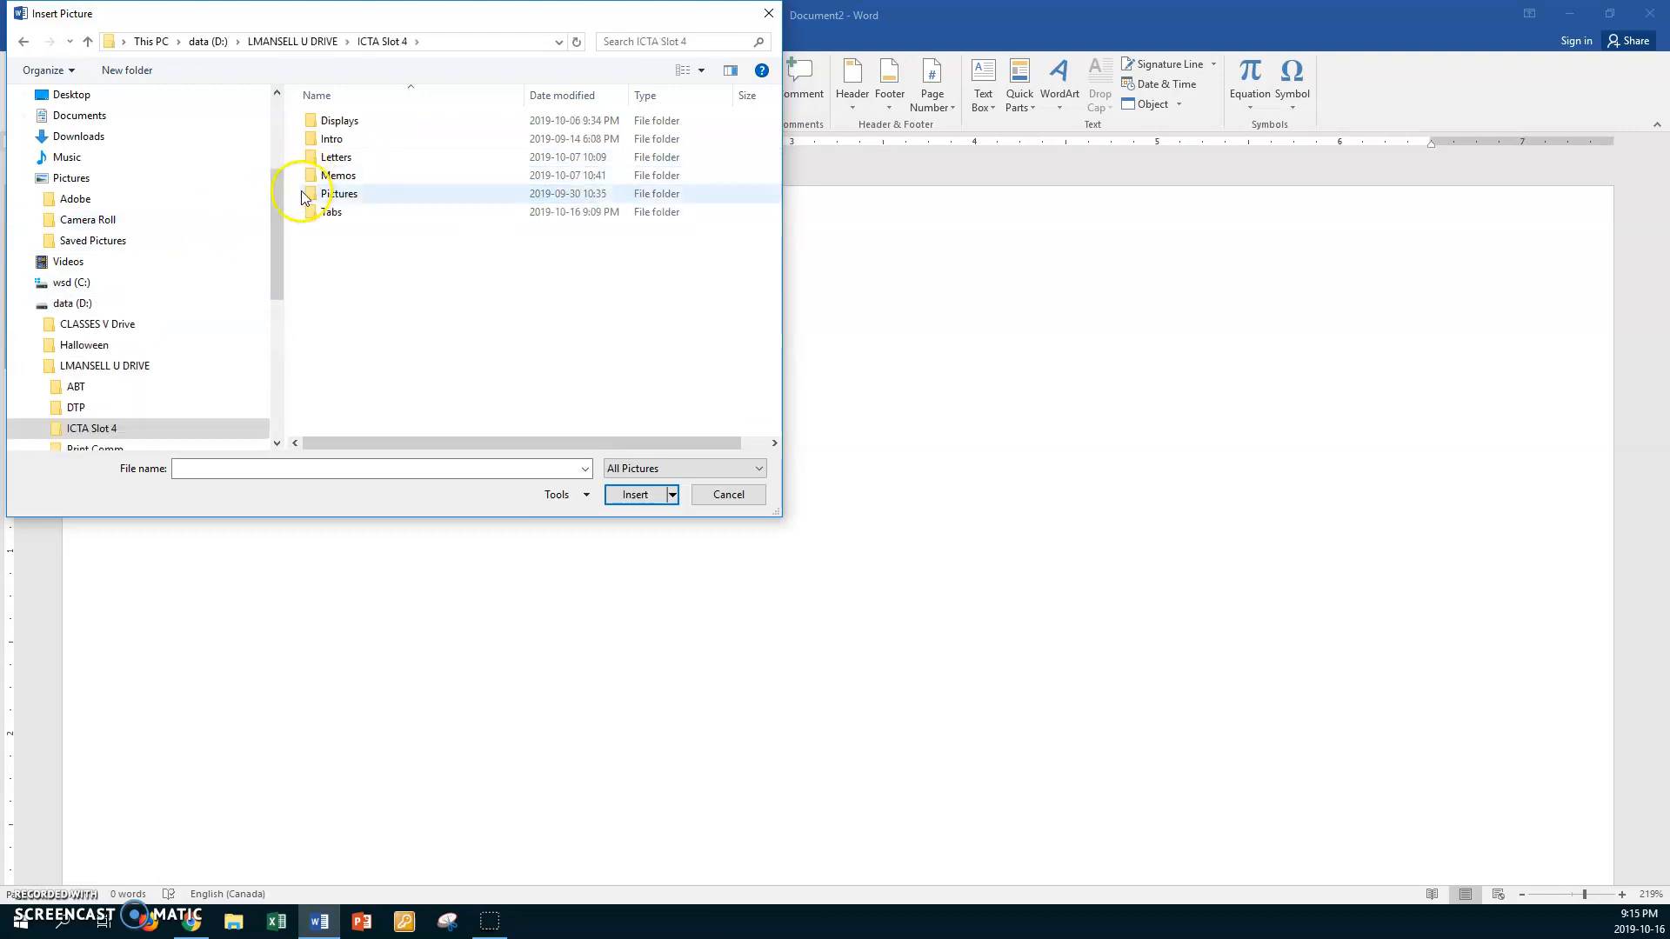
{"action": "double_click", "coordinate": [309, 197]}
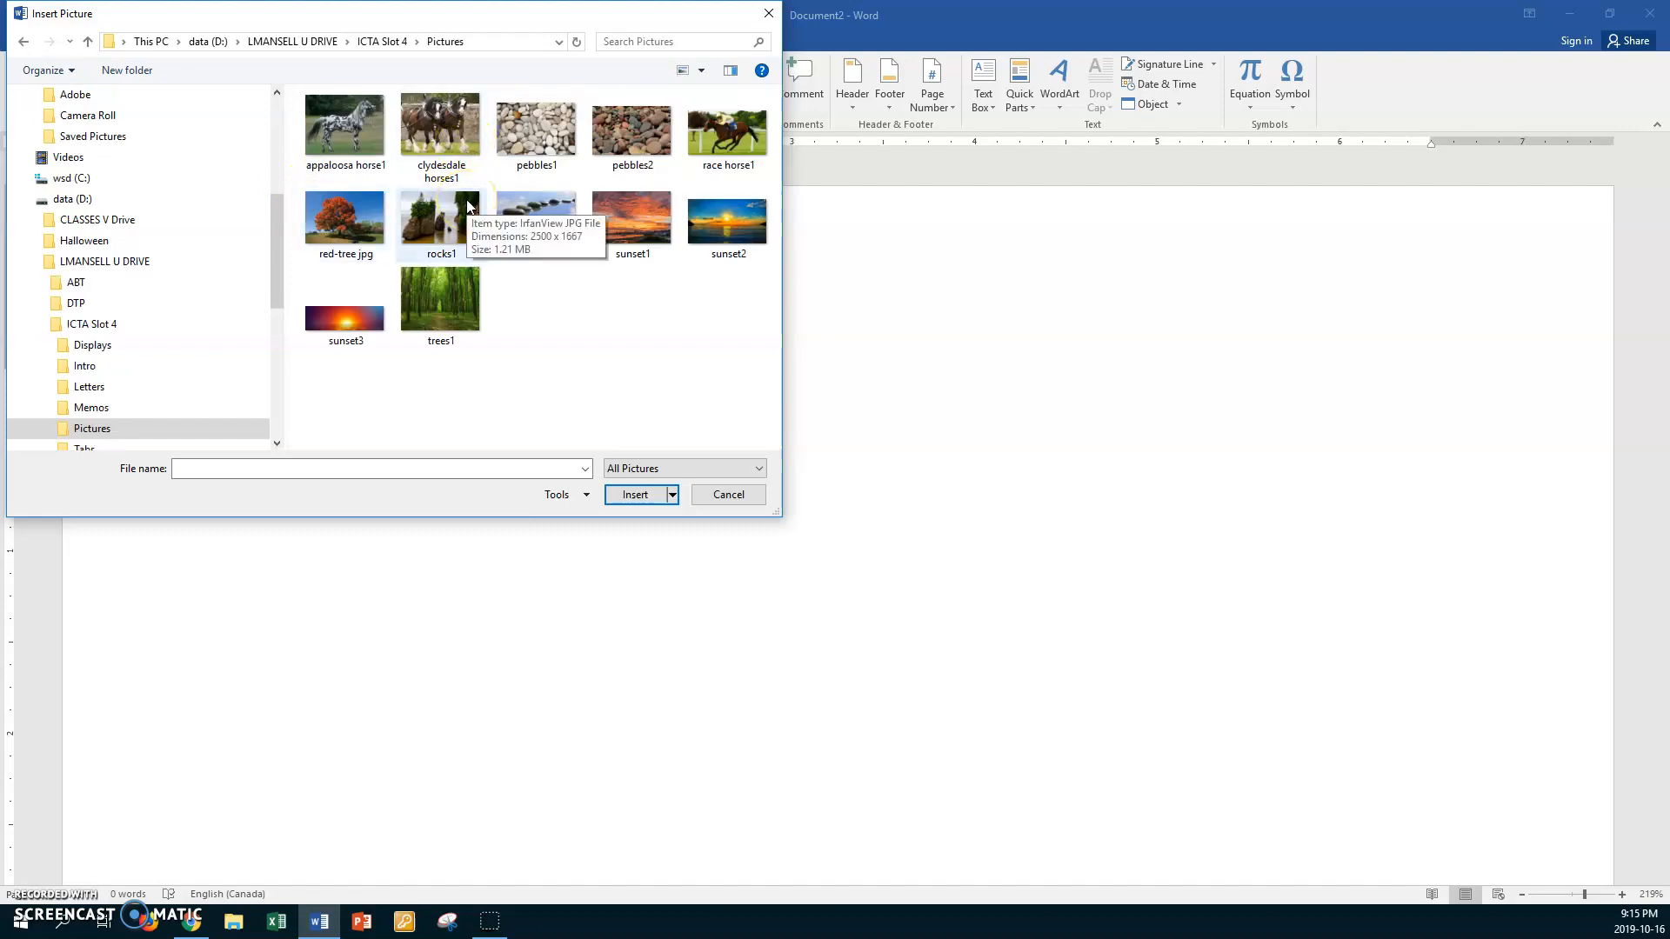
Step: Insert the sunset1 picture into the blank document
{"action": "left_click", "coordinate": [637, 223]}
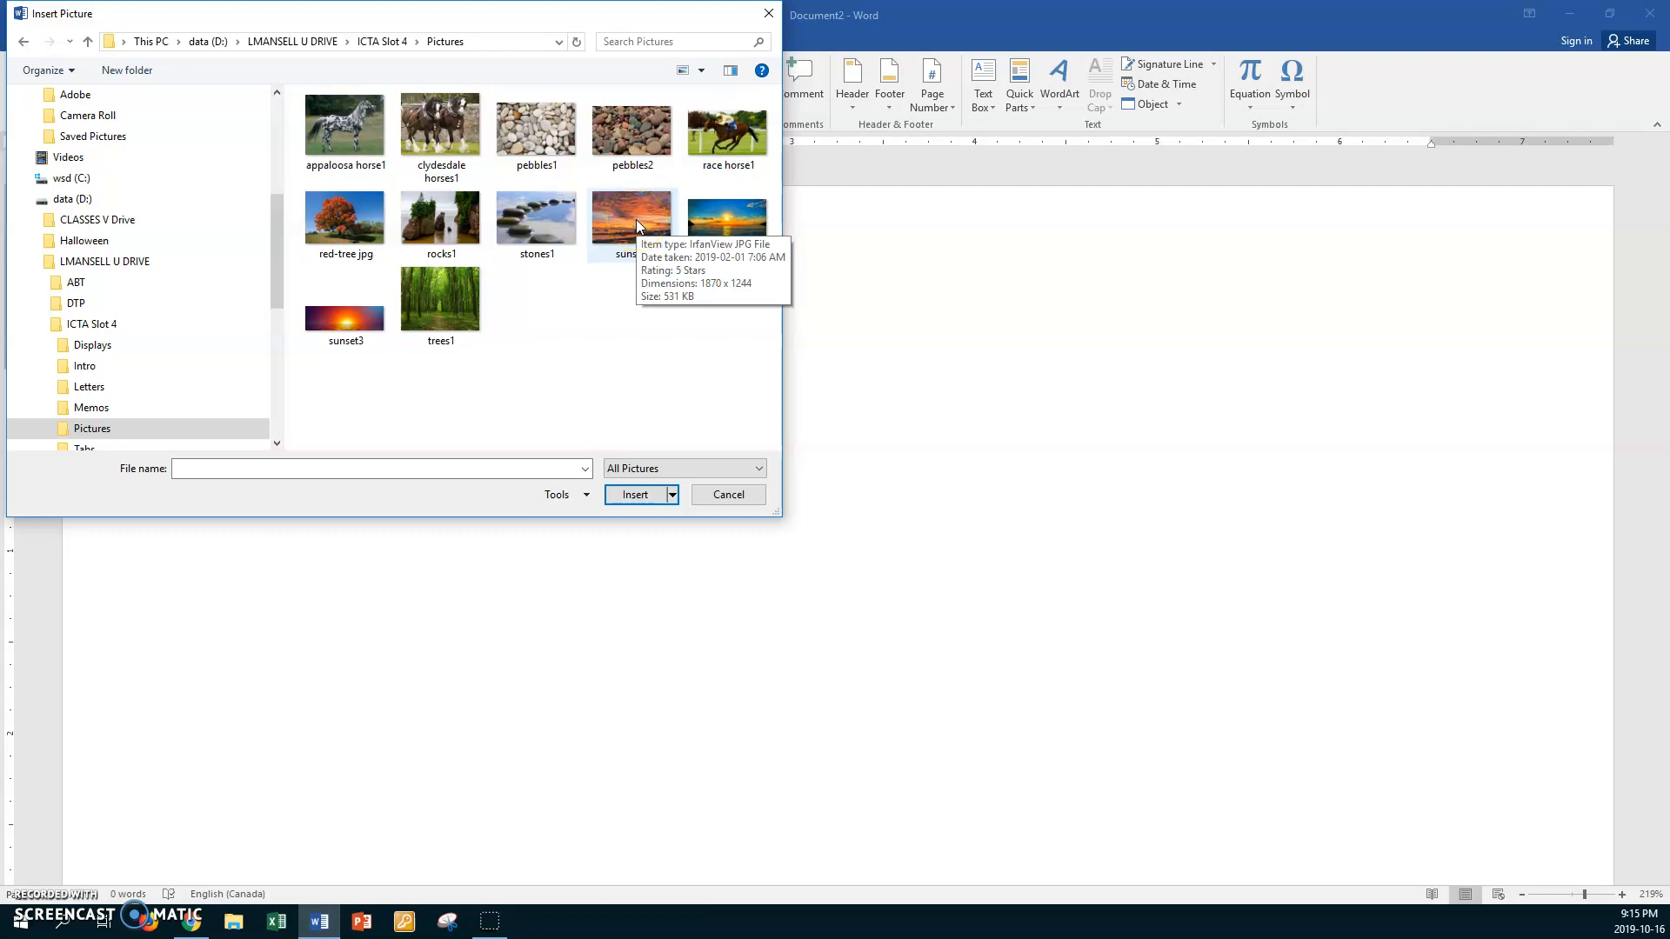
{"action": "left_click", "coordinate": [595, 229]}
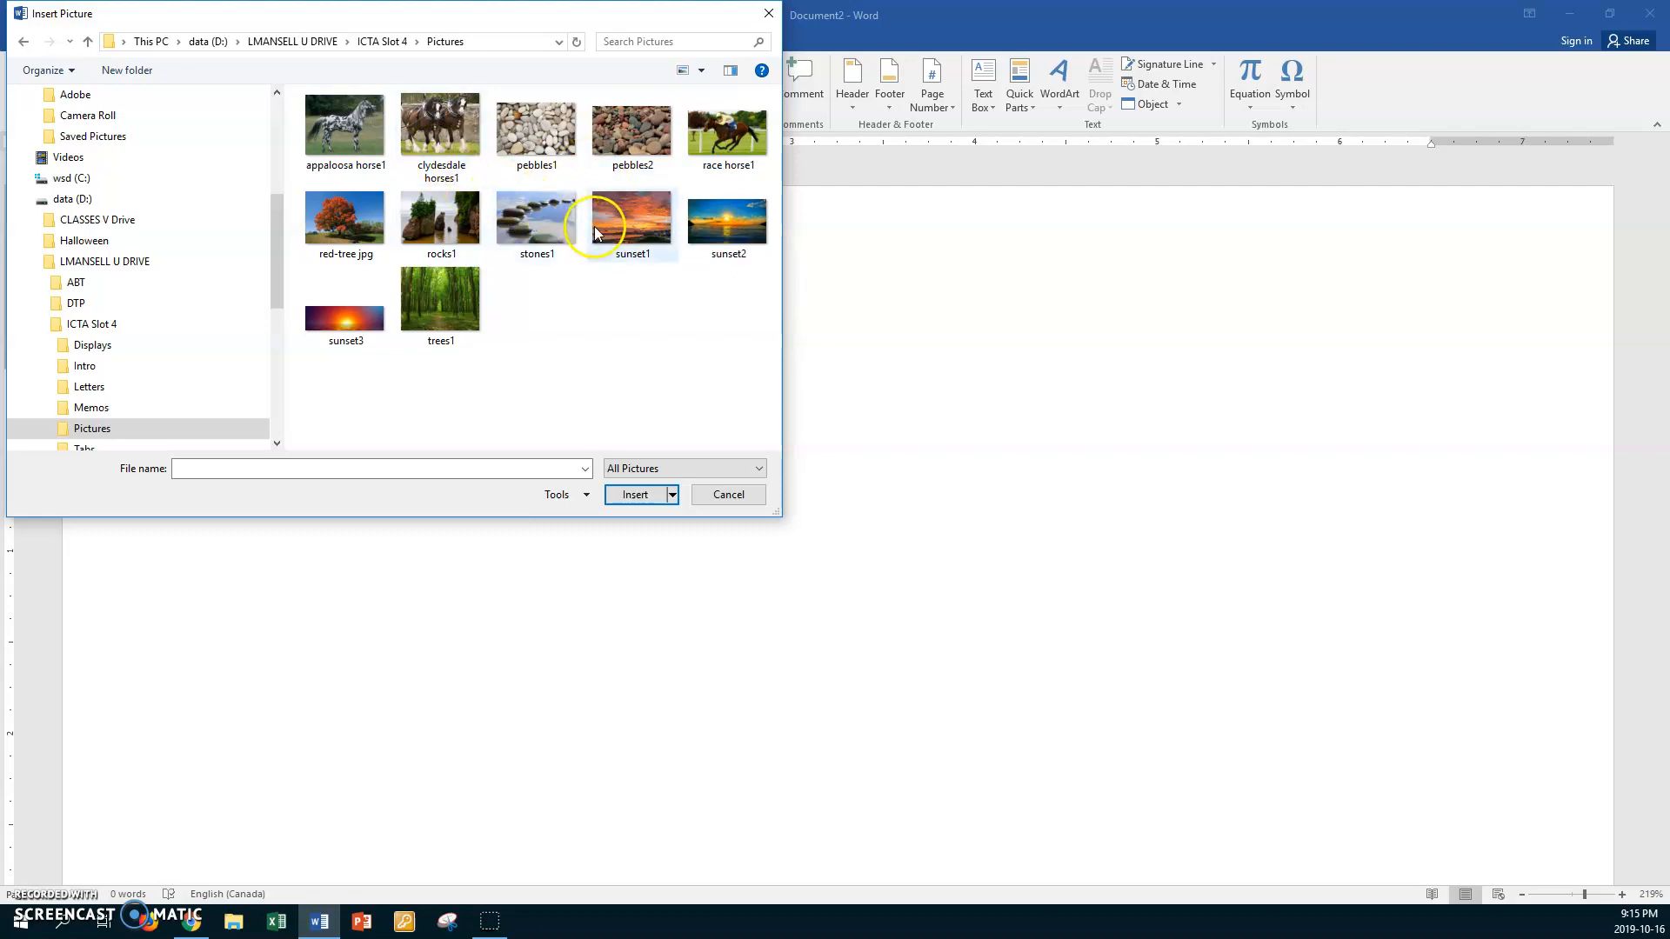
{"action": "left_click", "coordinate": [638, 211]}
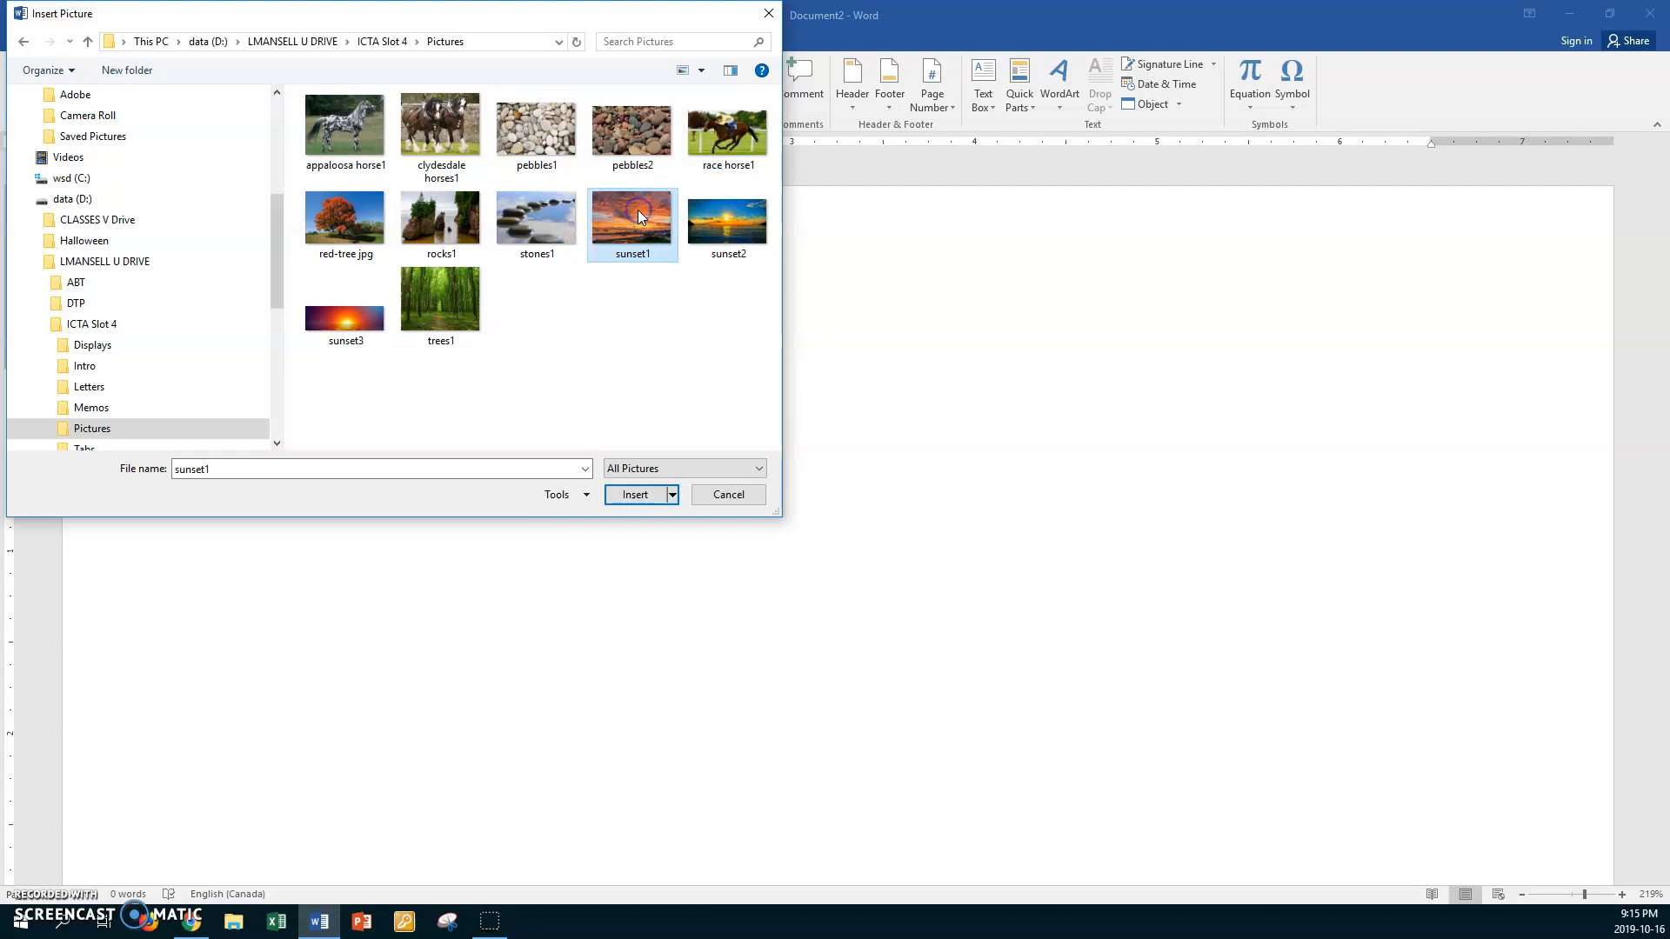
{"action": "left_click", "coordinate": [634, 495]}
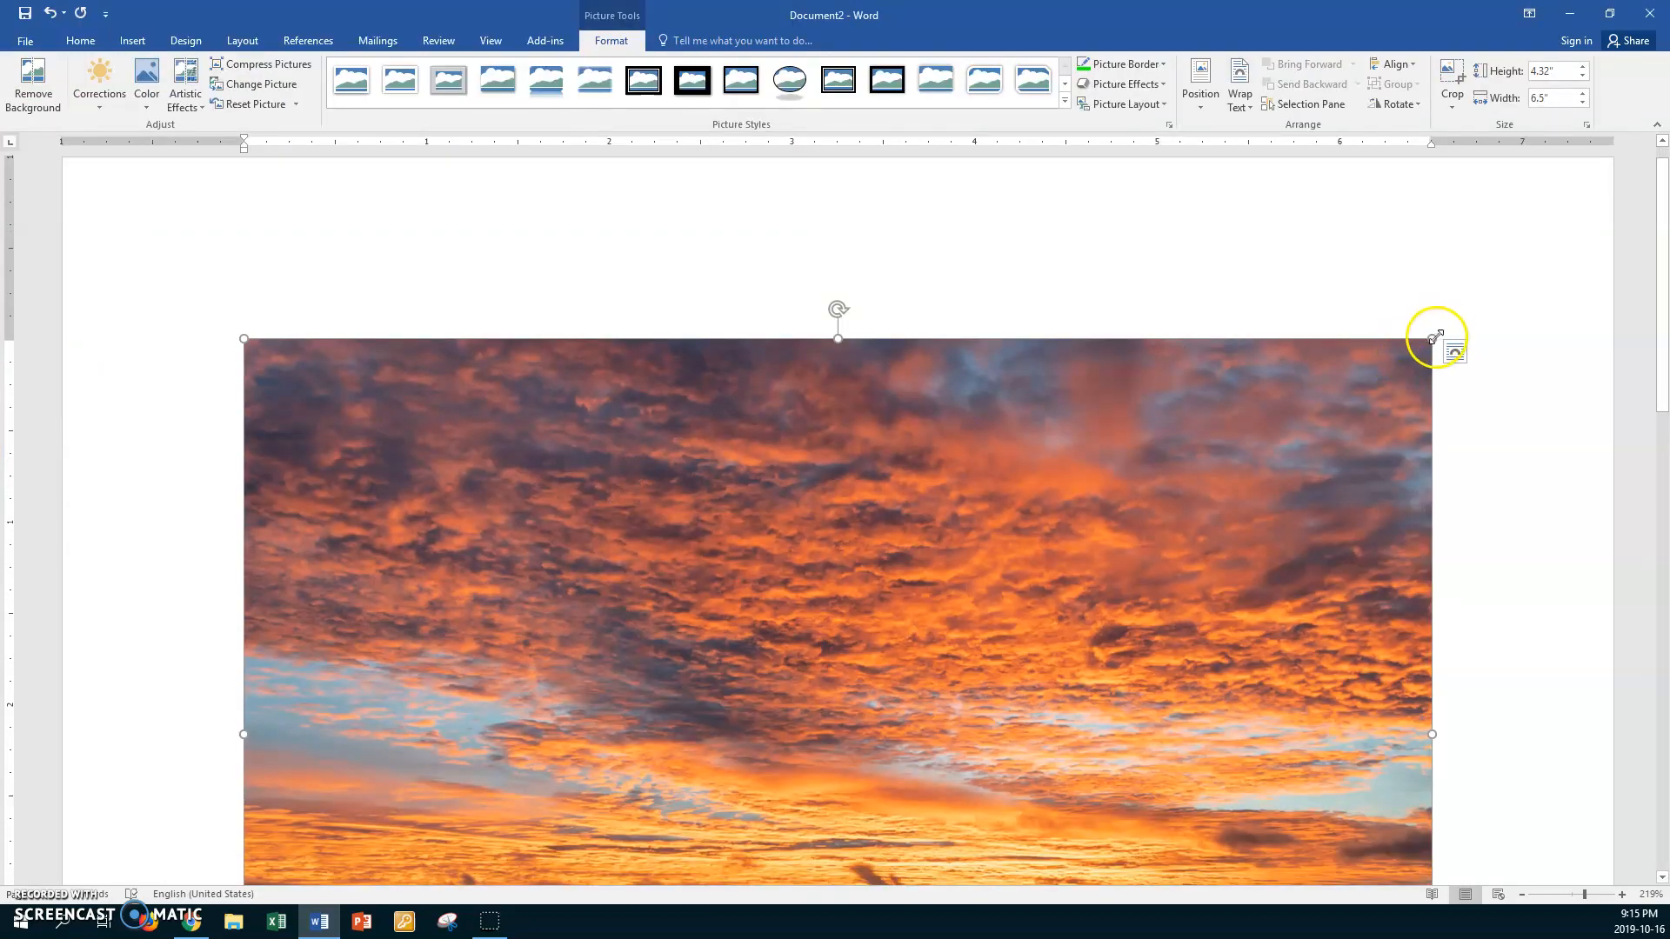
Step: Shrink the sunset1 picture proportionally to about 1.13" high by 1.7" wide and give it Square text wrapping
{"action": "left_click_drag", "start_coordinate": [1432, 338], "coordinate": [858, 615]}
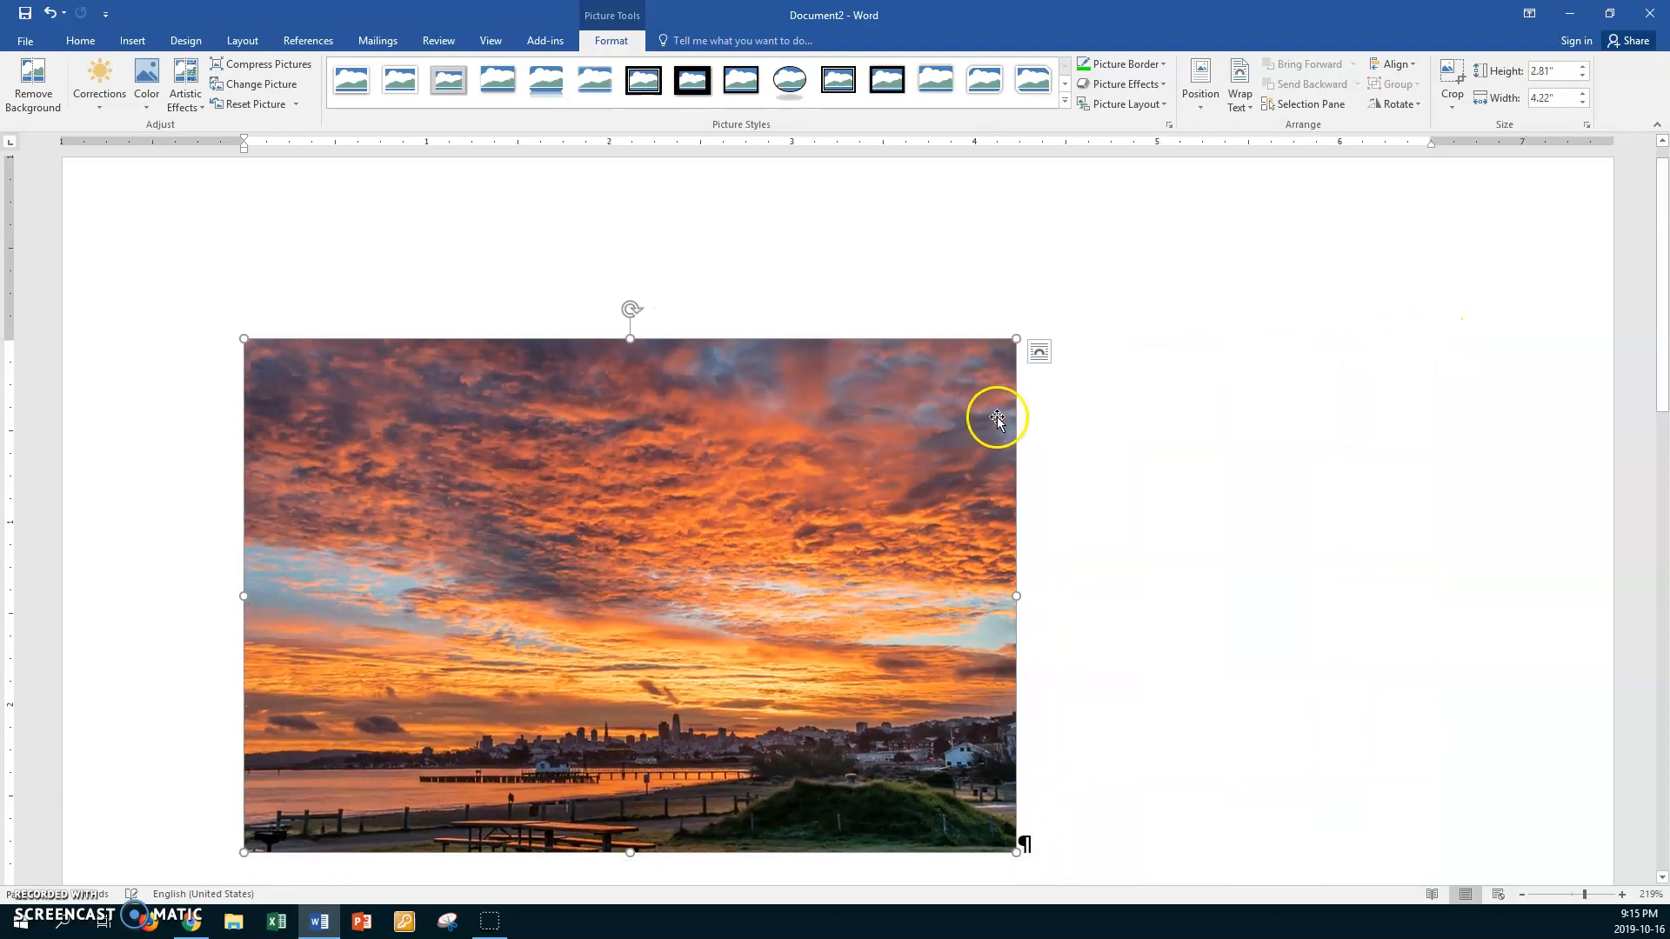
{"action": "left_click_drag", "start_coordinate": [1020, 338], "coordinate": [506, 647]}
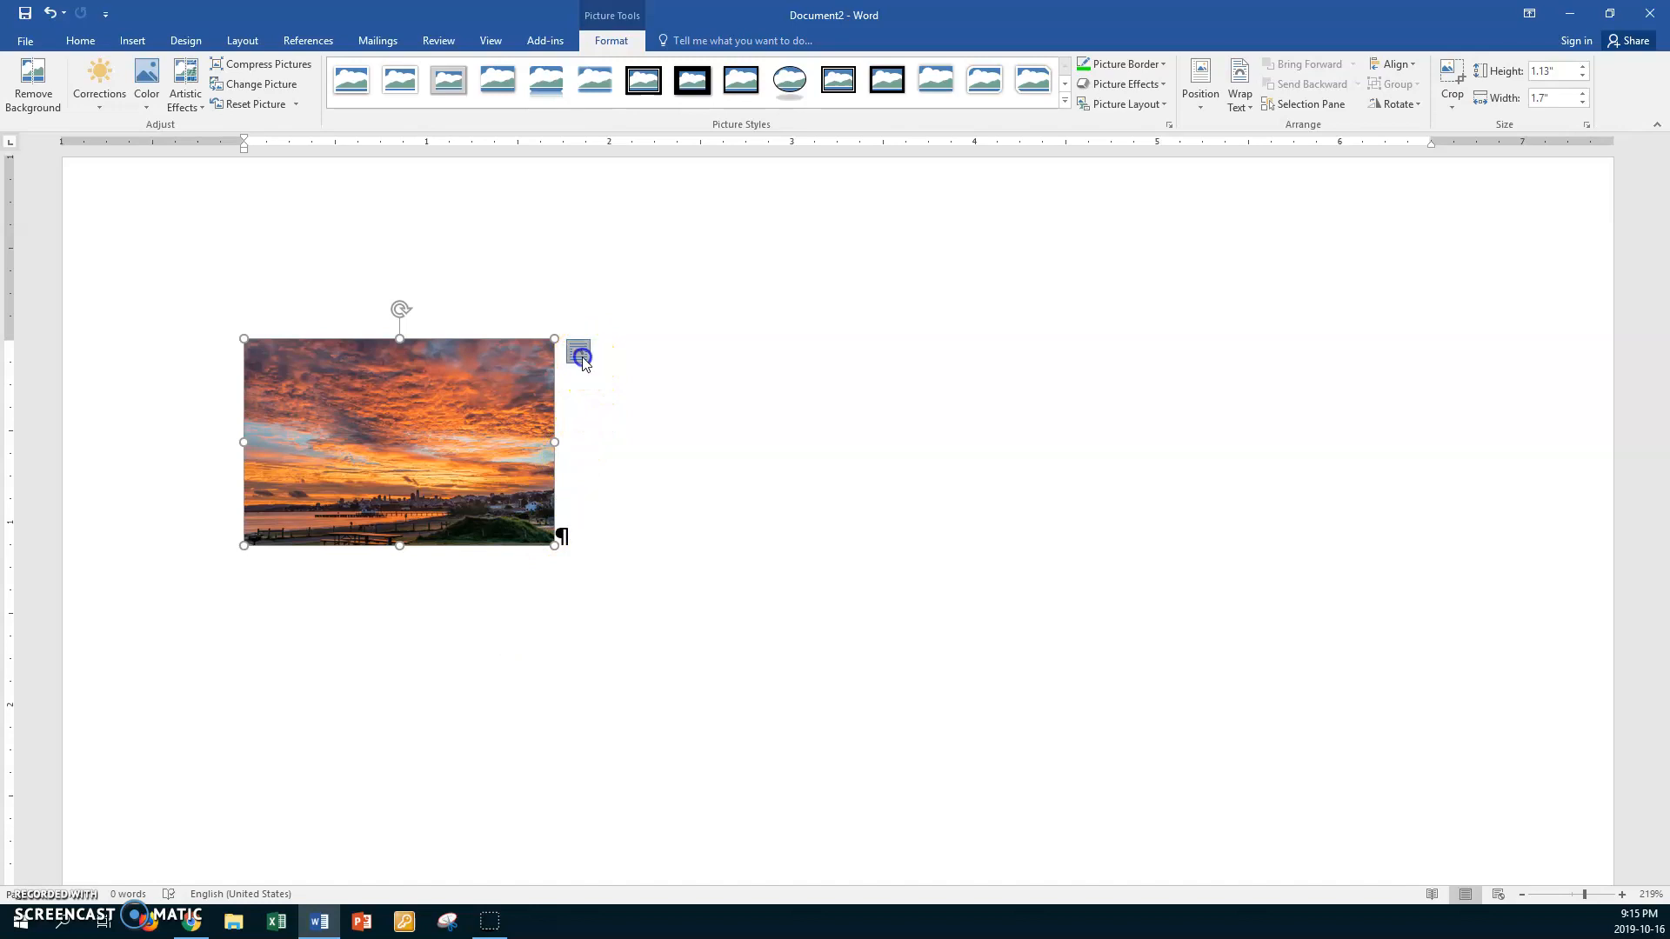
{"action": "left_click", "coordinate": [579, 354]}
{"action": "left_click", "coordinate": [631, 457]}
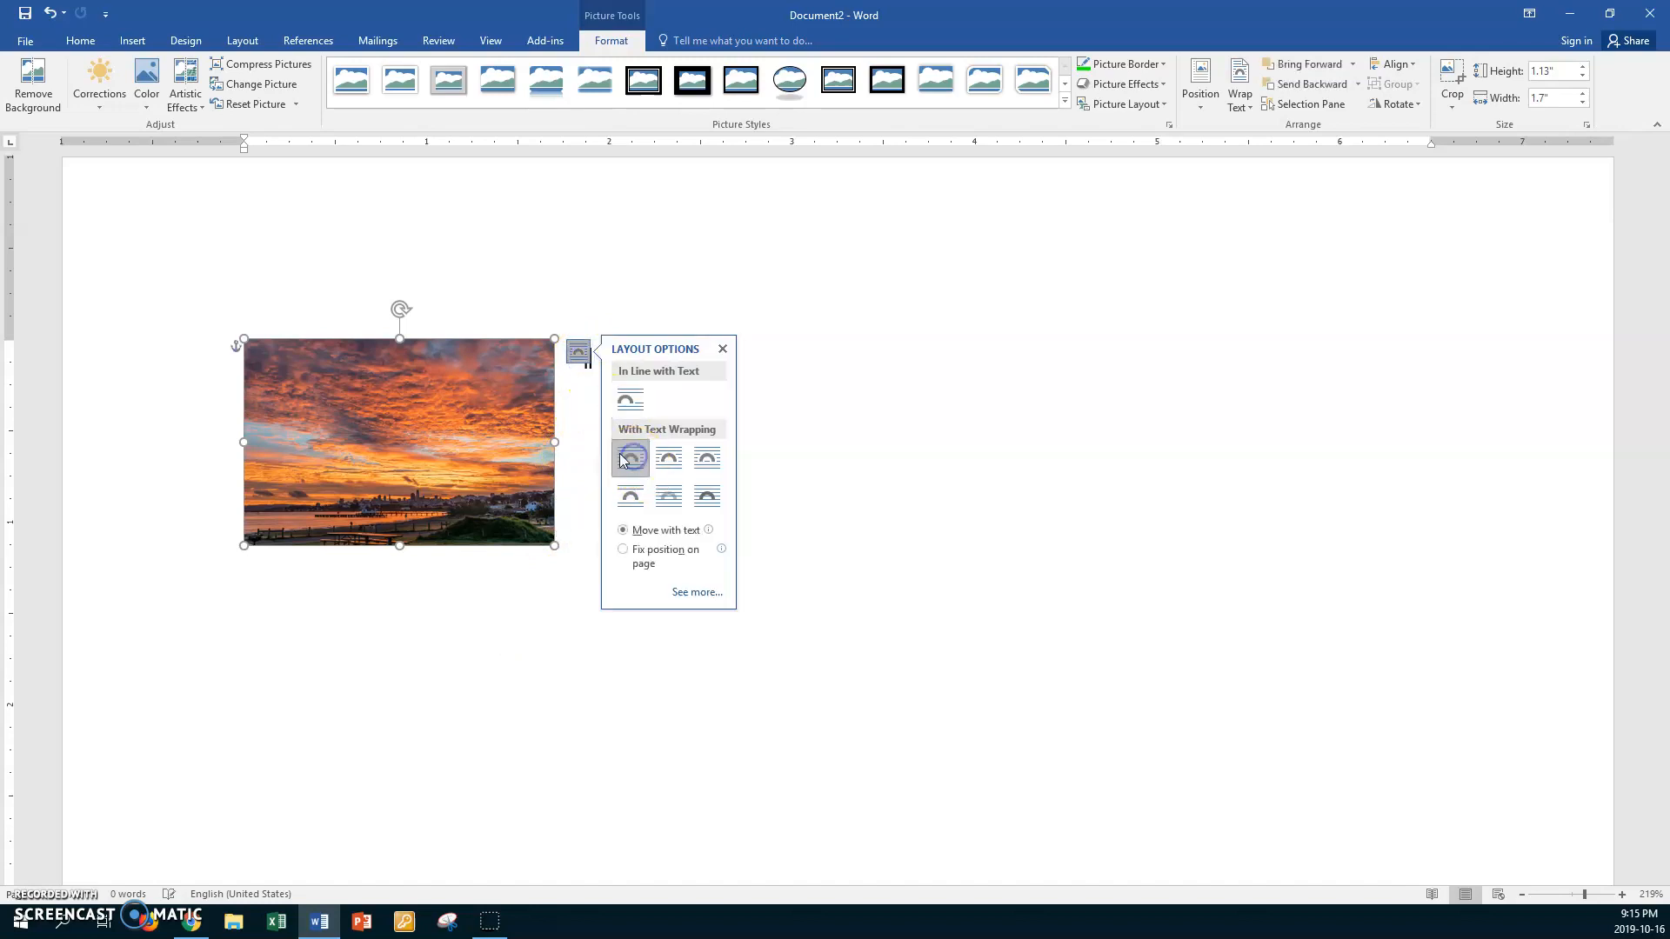
{"action": "mouse_move", "coordinate": [448, 407]}
{"action": "left_mouse_down"}
{"action": "mouse_move", "coordinate": [1036, 373]}
{"action": "mouse_move", "coordinate": [464, 410]}
{"action": "left_mouse_up"}
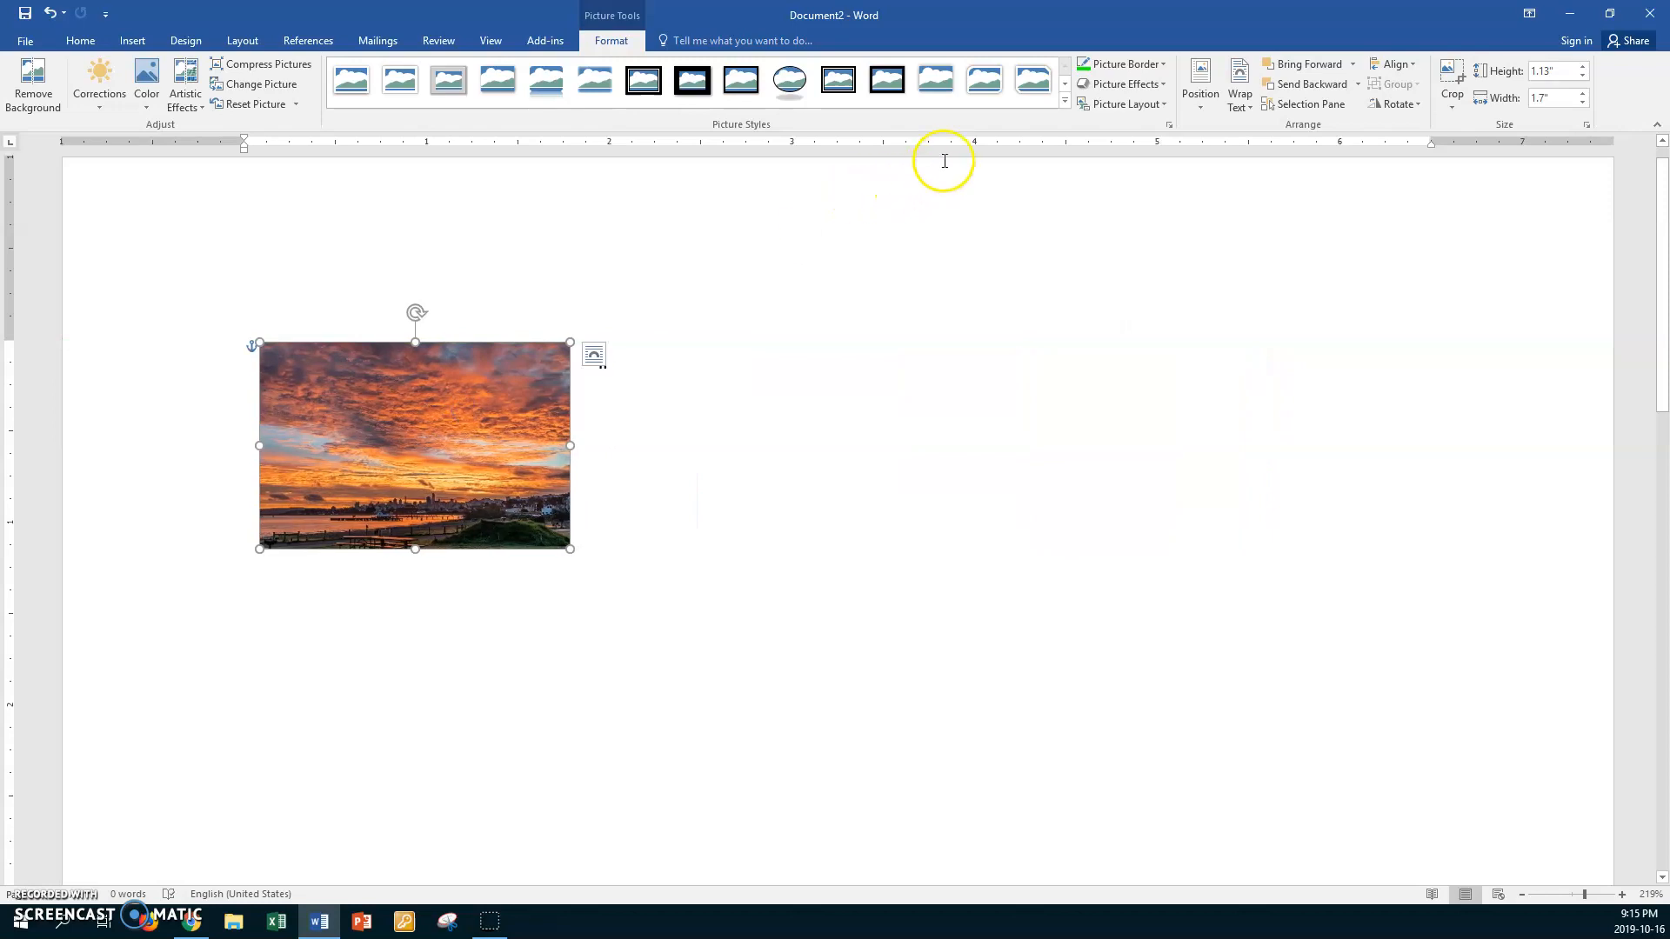
Step: Apply the picture style with a white rounded bevelled frame and reflection to the sunset1 picture, and deselect it
{"action": "left_click", "coordinate": [1066, 101]}
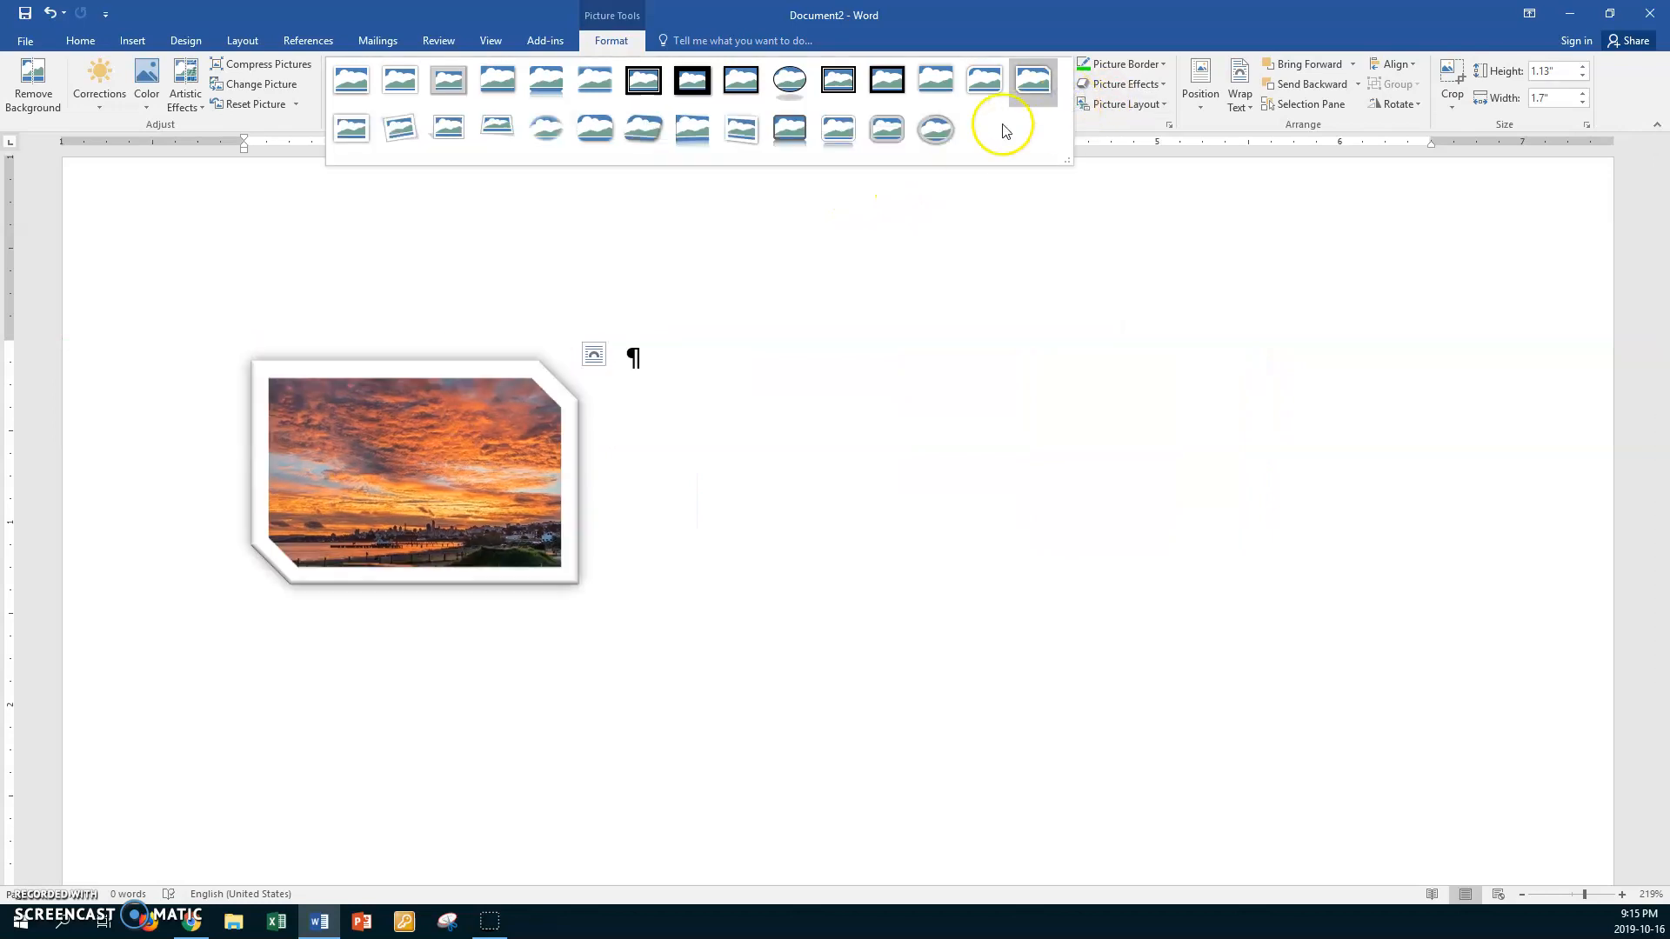
{"action": "left_click", "coordinate": [827, 153]}
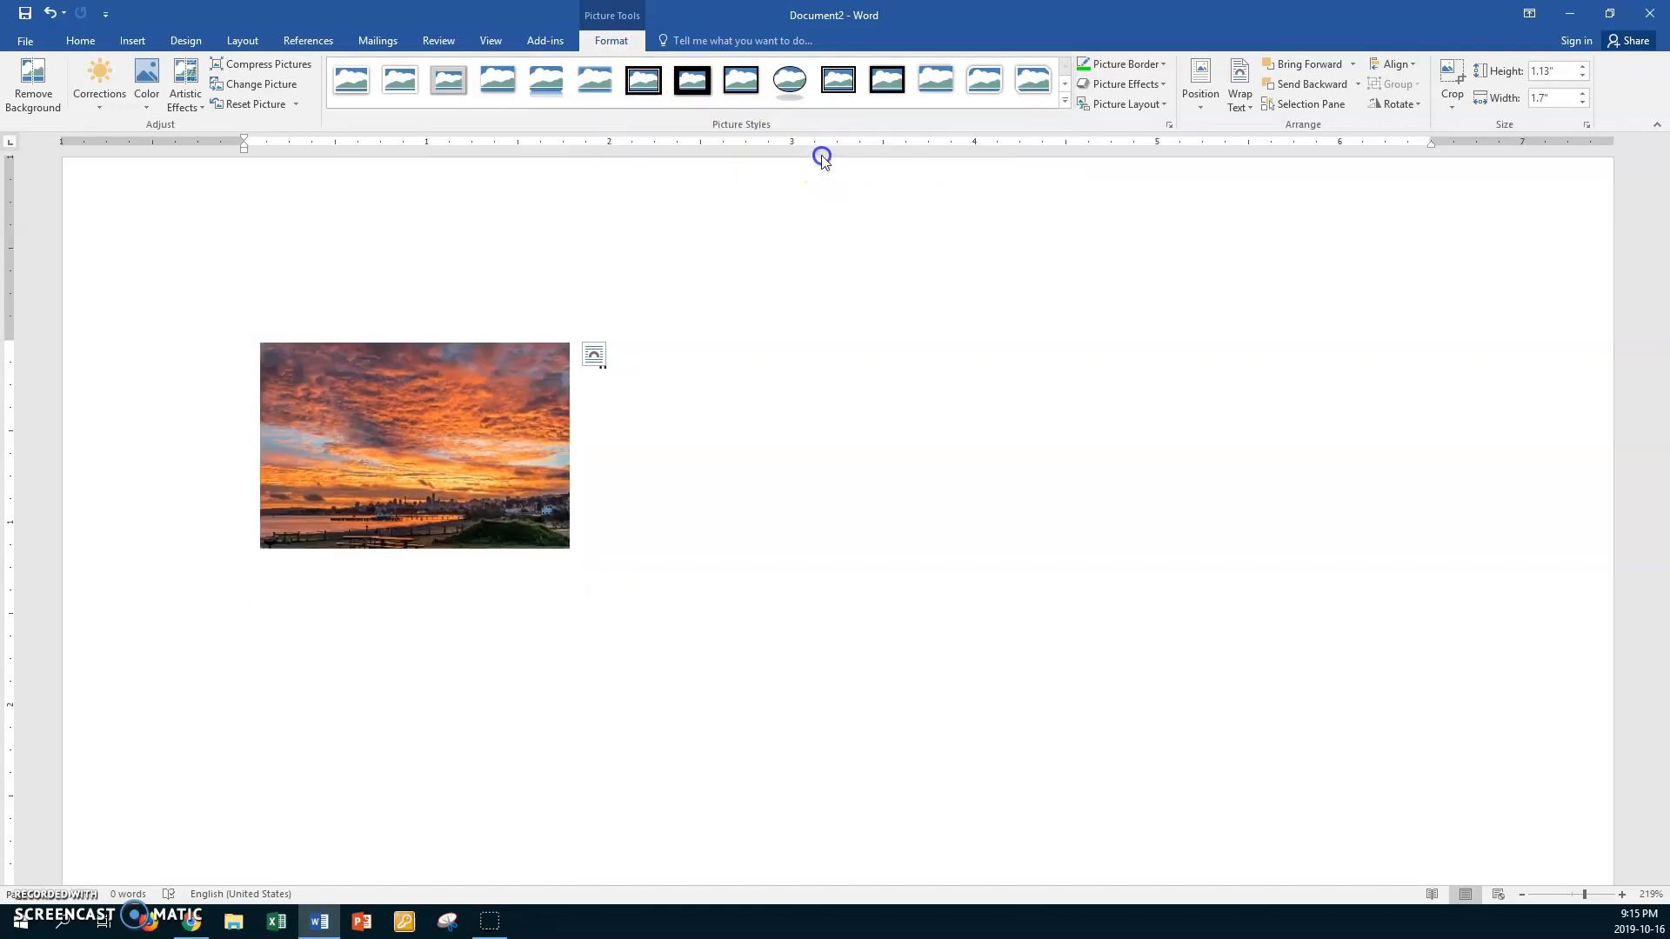
{"action": "left_click", "coordinate": [739, 446]}
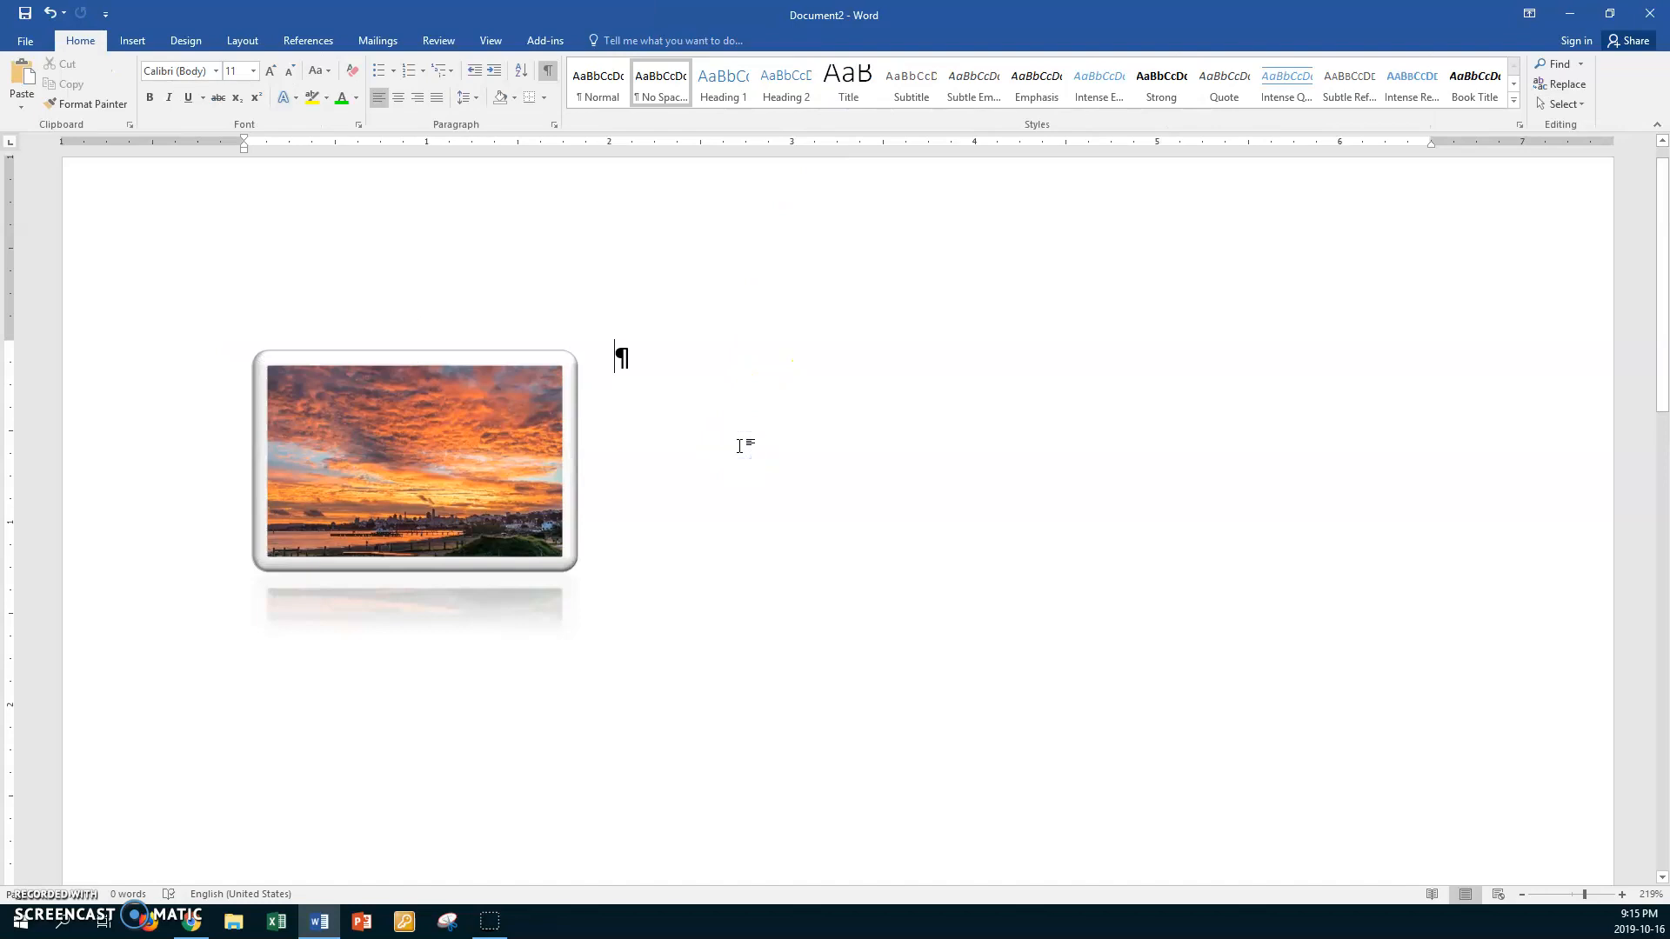
Step: Insert the sunset2 picture beside the framed sunset1 picture
{"action": "left_click", "coordinate": [134, 42]}
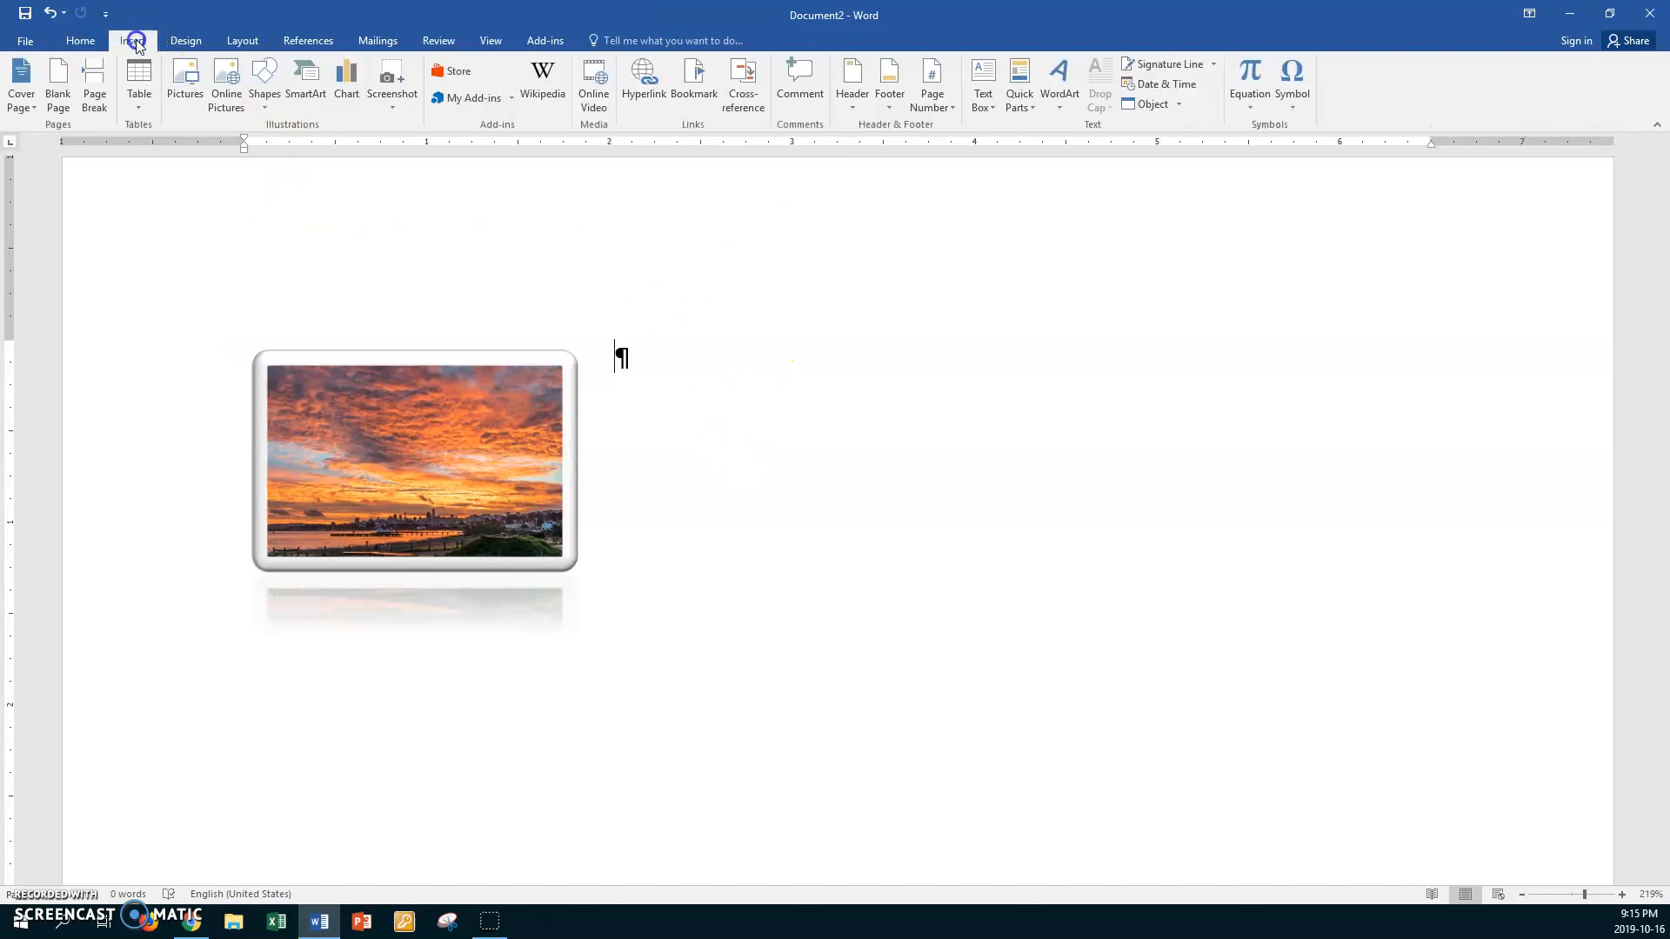
{"action": "left_click", "coordinate": [186, 94]}
{"action": "left_click", "coordinate": [709, 216]}
{"action": "left_click", "coordinate": [639, 492]}
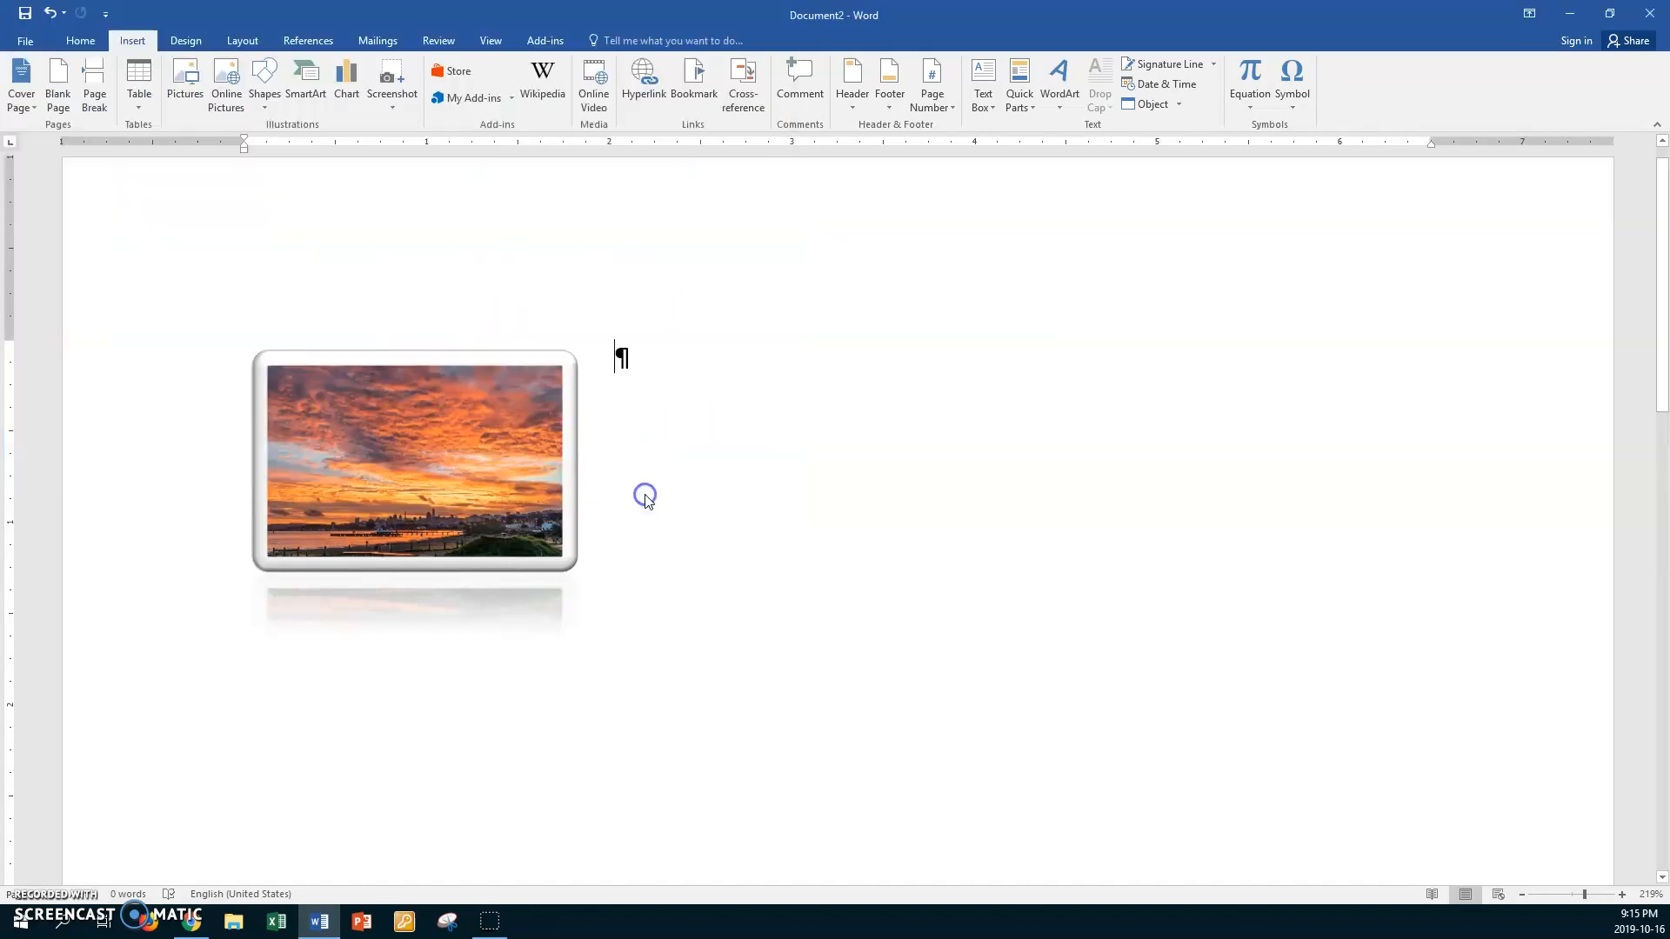
Step: Shrink the sunset2 picture to about 1.11" high by 1.98" wide and set its text wrapping to Square
{"action": "left_click_drag", "start_coordinate": [1185, 339], "coordinate": [978, 341]}
{"action": "left_click", "coordinate": [999, 350]}
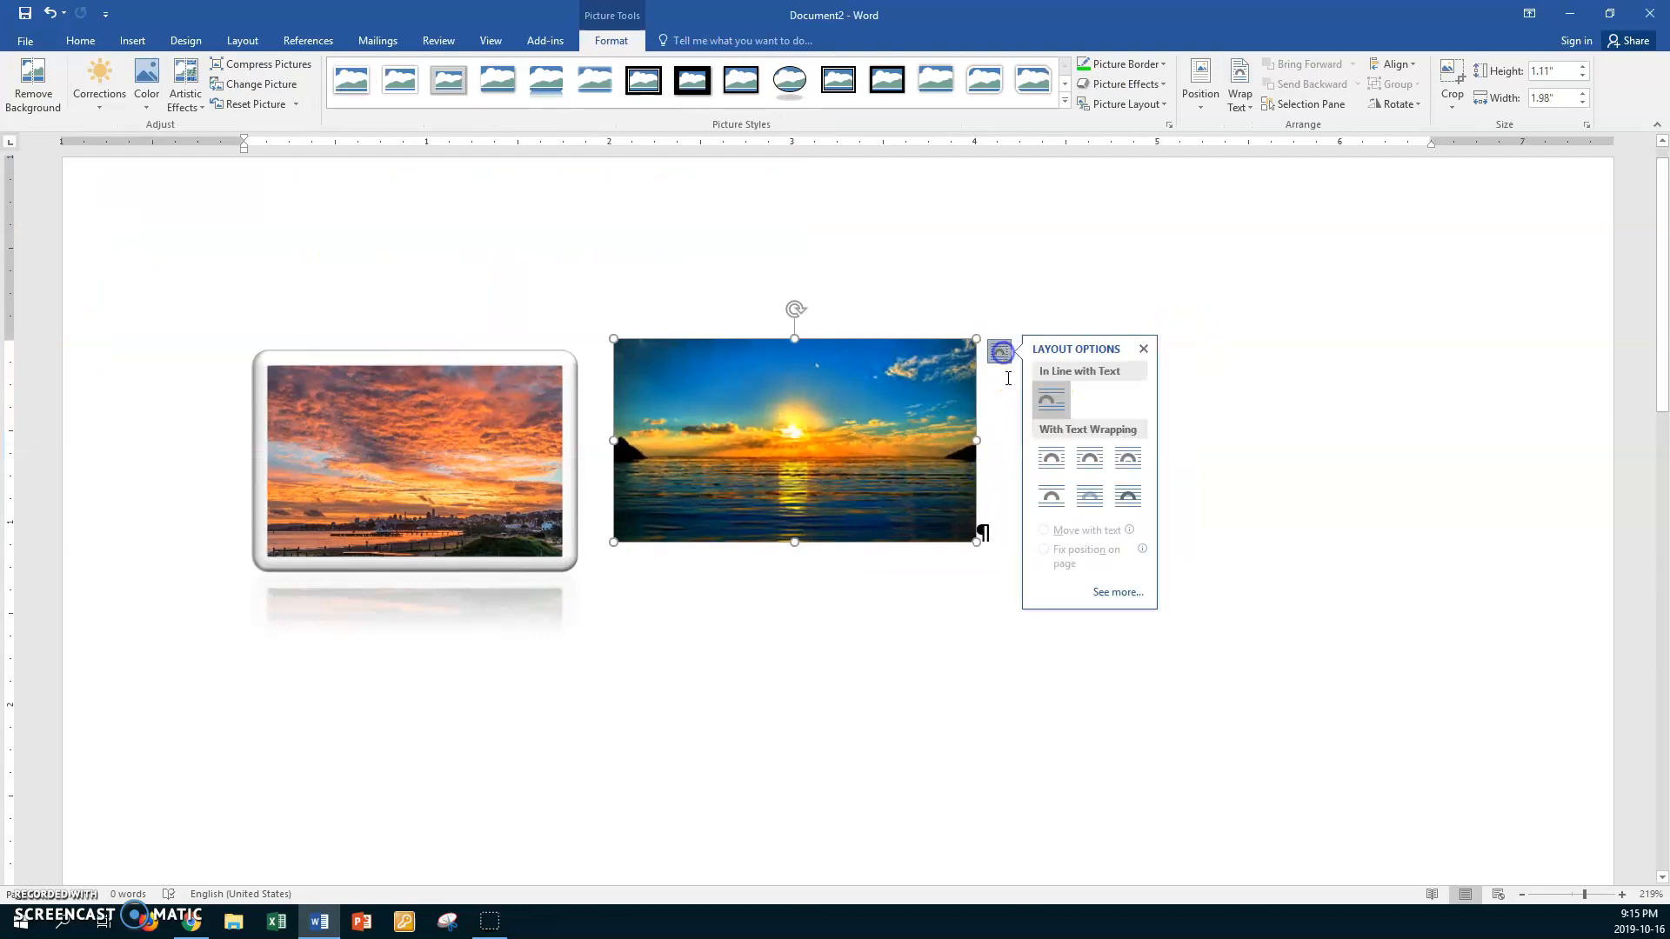
{"action": "left_click", "coordinate": [1056, 458]}
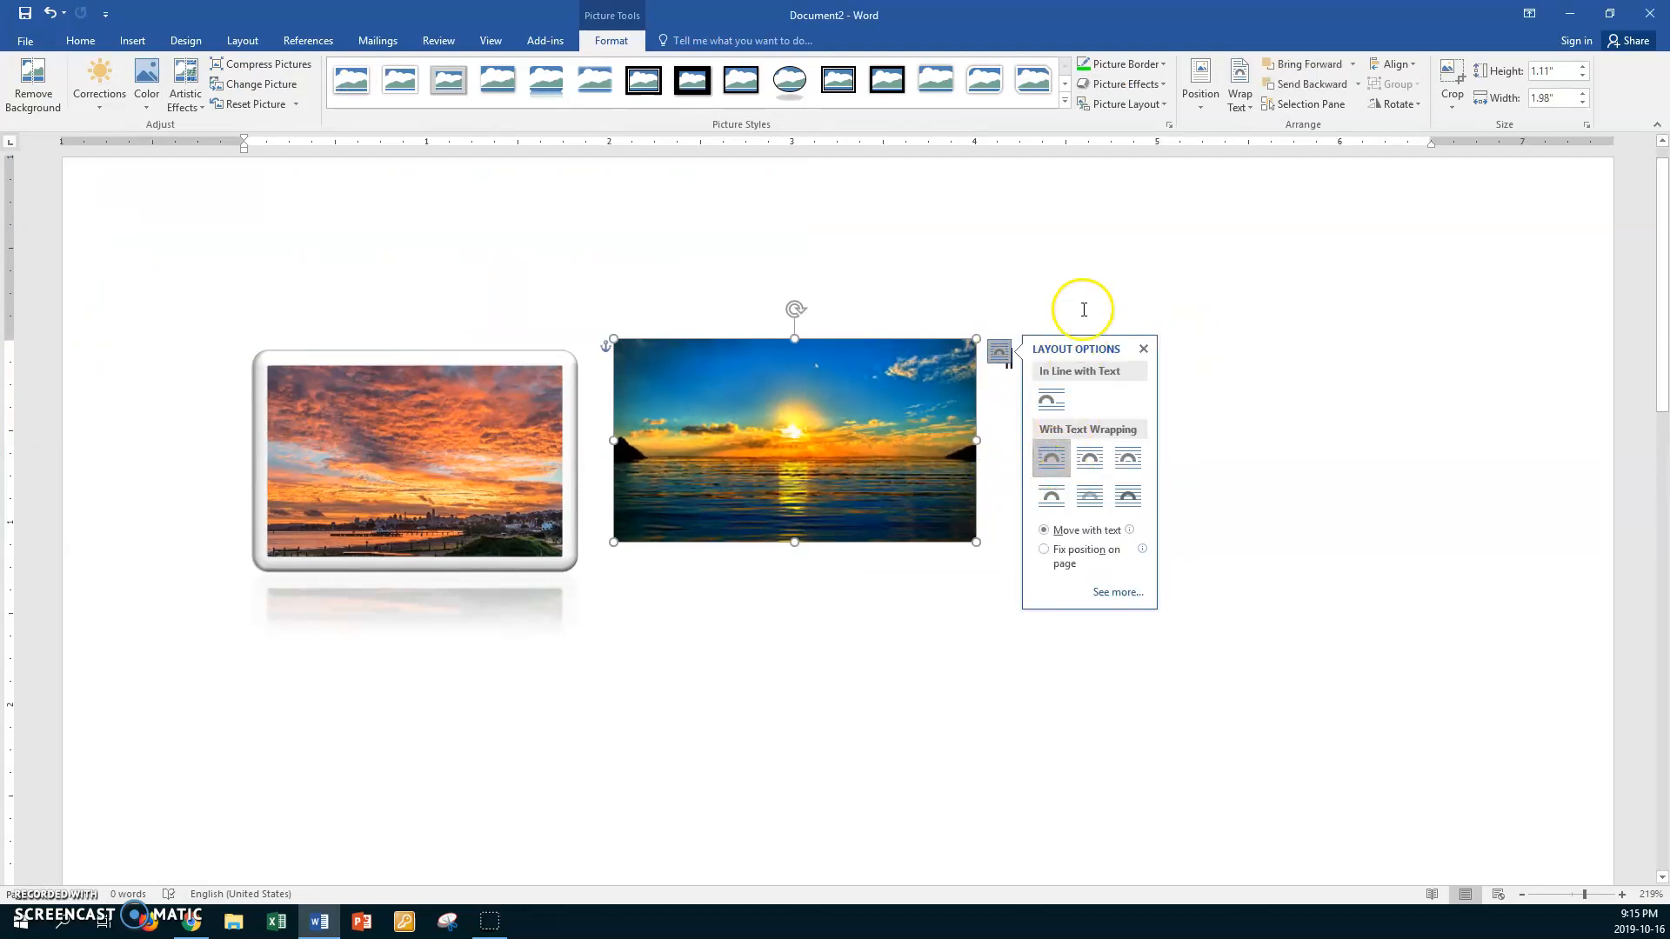
Step: Apply the frameless bevelled perspective picture style with a reflection to the sunset2 picture, and deselect it
{"action": "left_click", "coordinate": [1065, 105]}
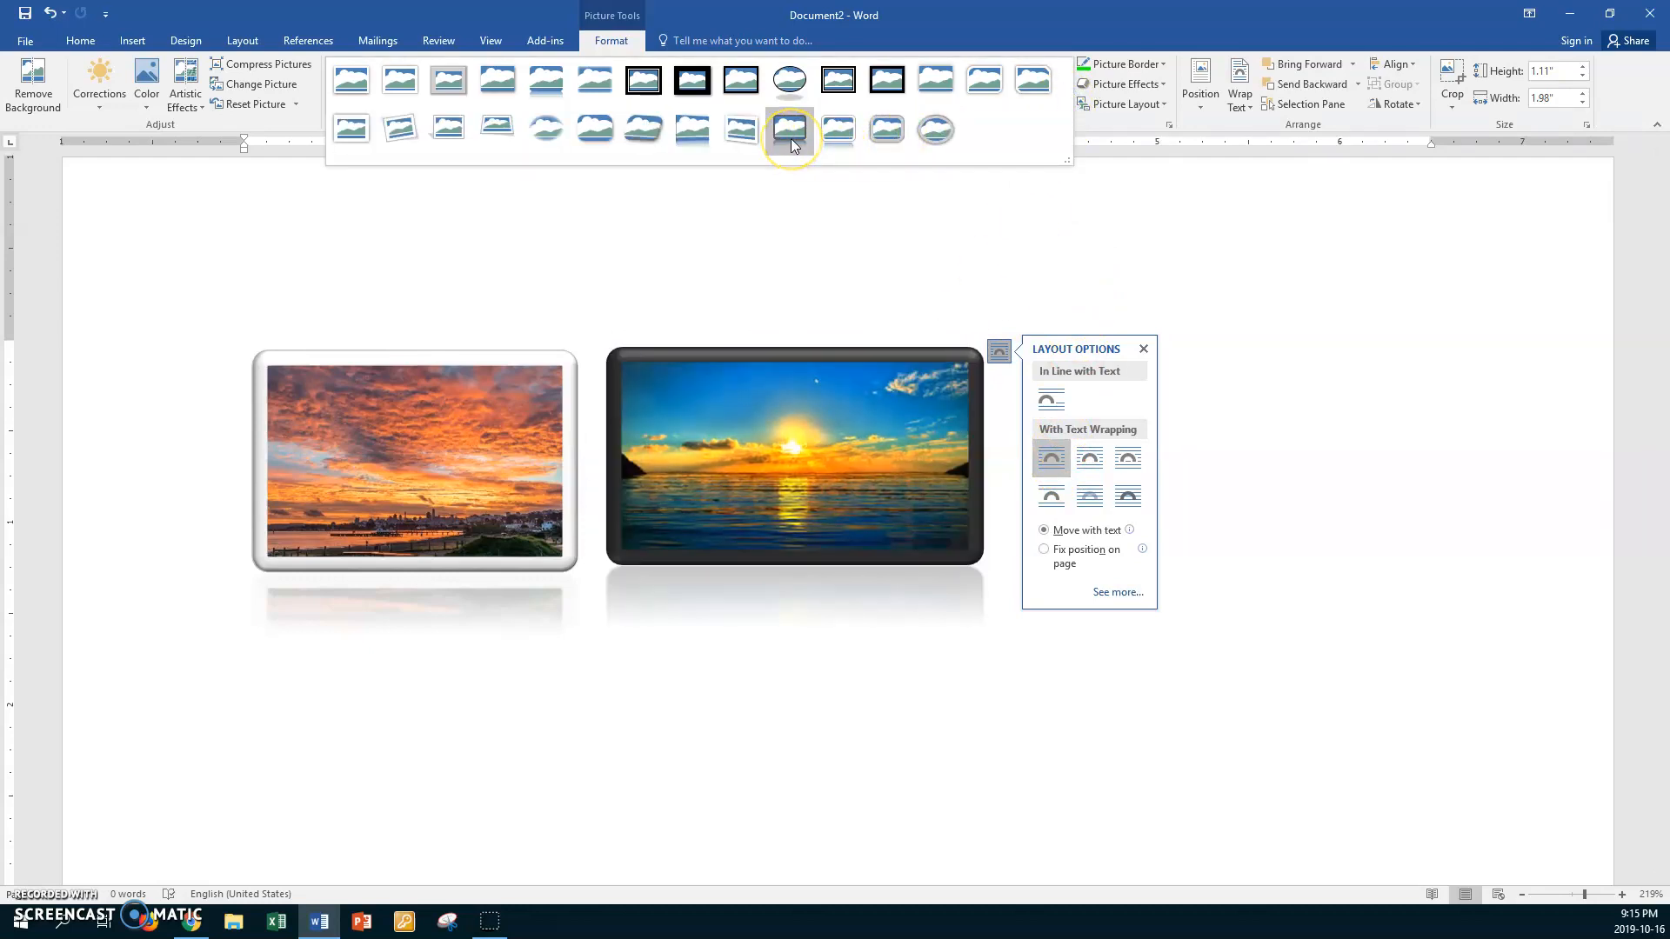
{"action": "left_click", "coordinate": [685, 134]}
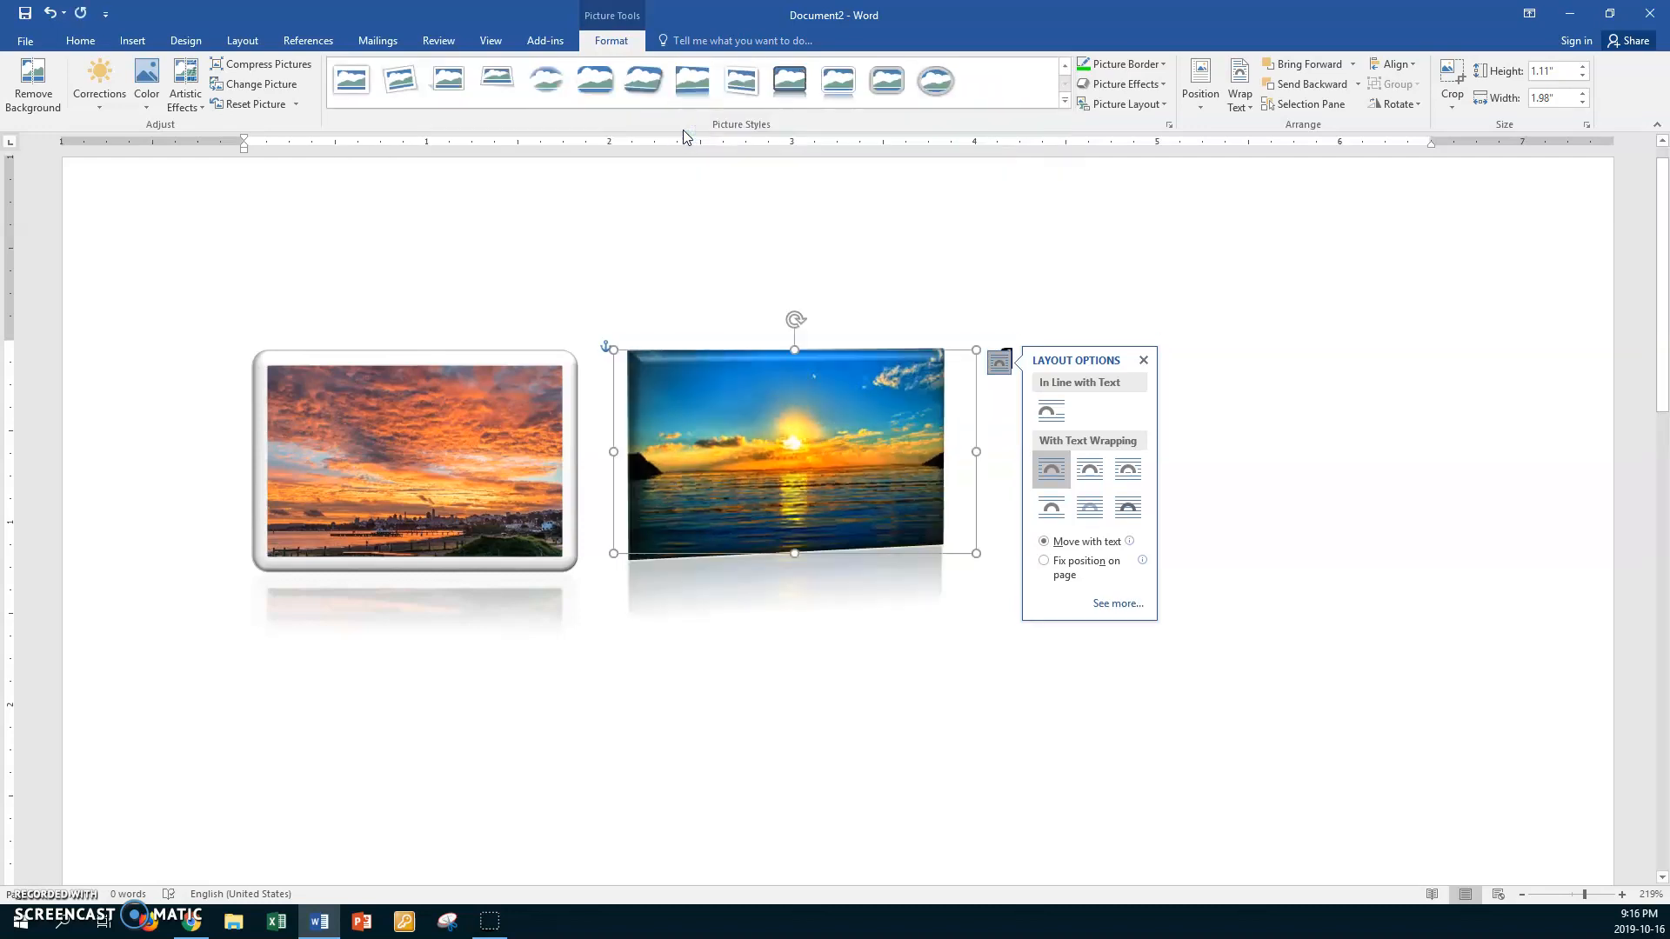
{"action": "left_click", "coordinate": [1210, 388]}
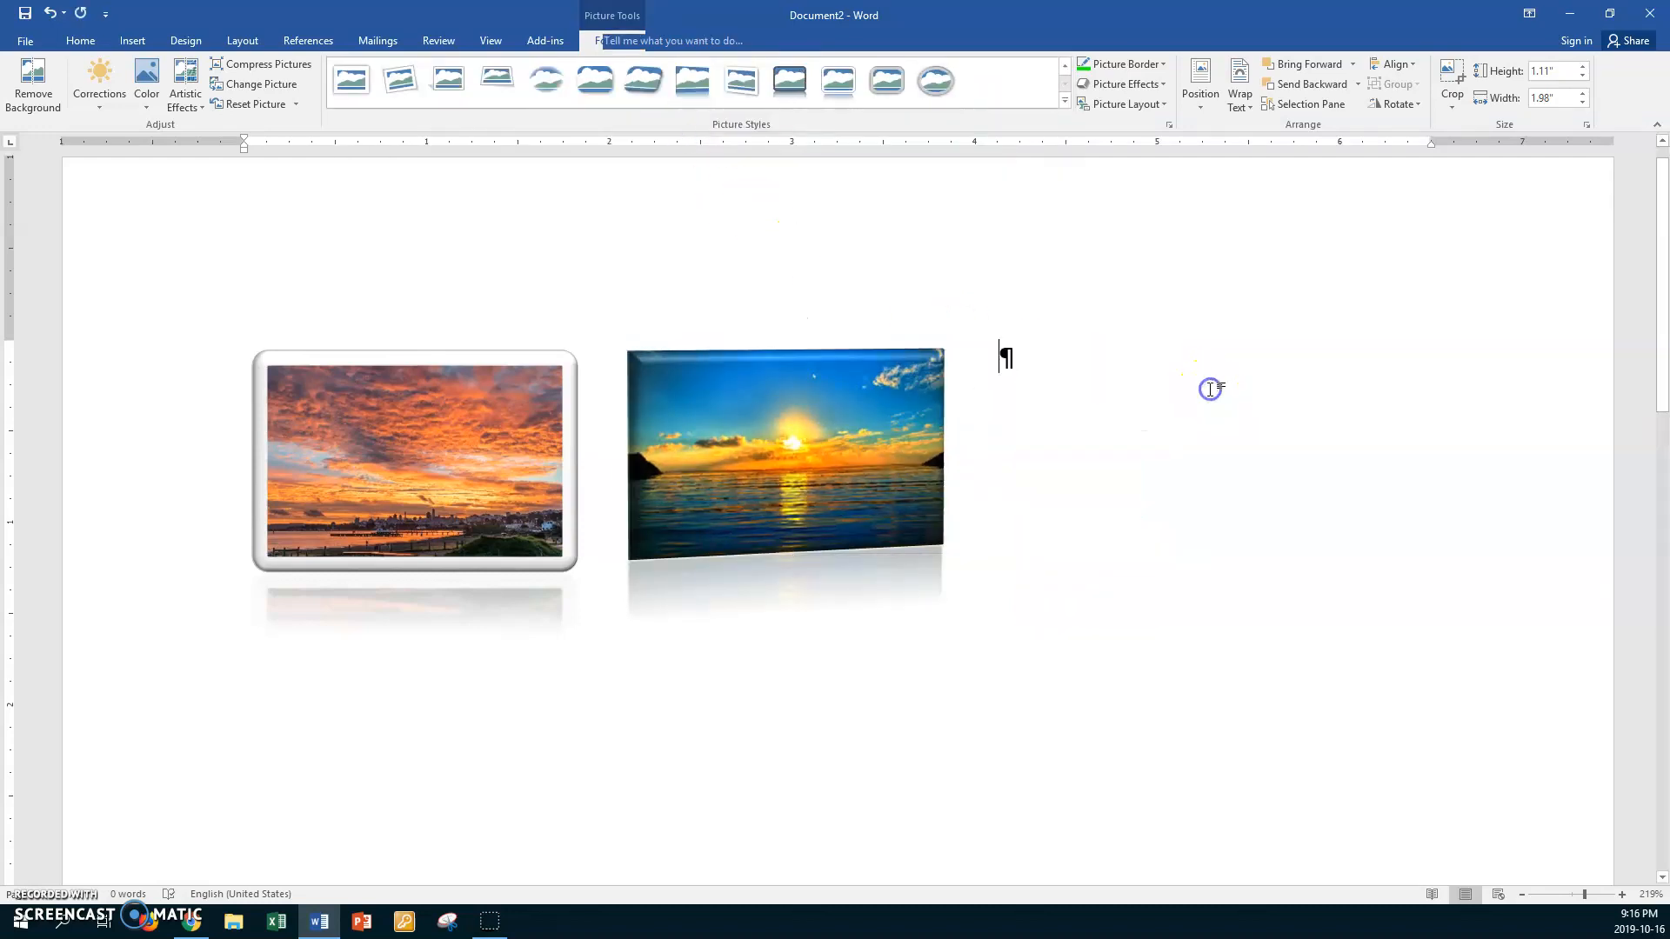
Step: Insert the sunset3 picture and shrink it to about 0.79" high by 2.51" wide
{"action": "left_click", "coordinate": [131, 41]}
{"action": "left_click", "coordinate": [181, 84]}
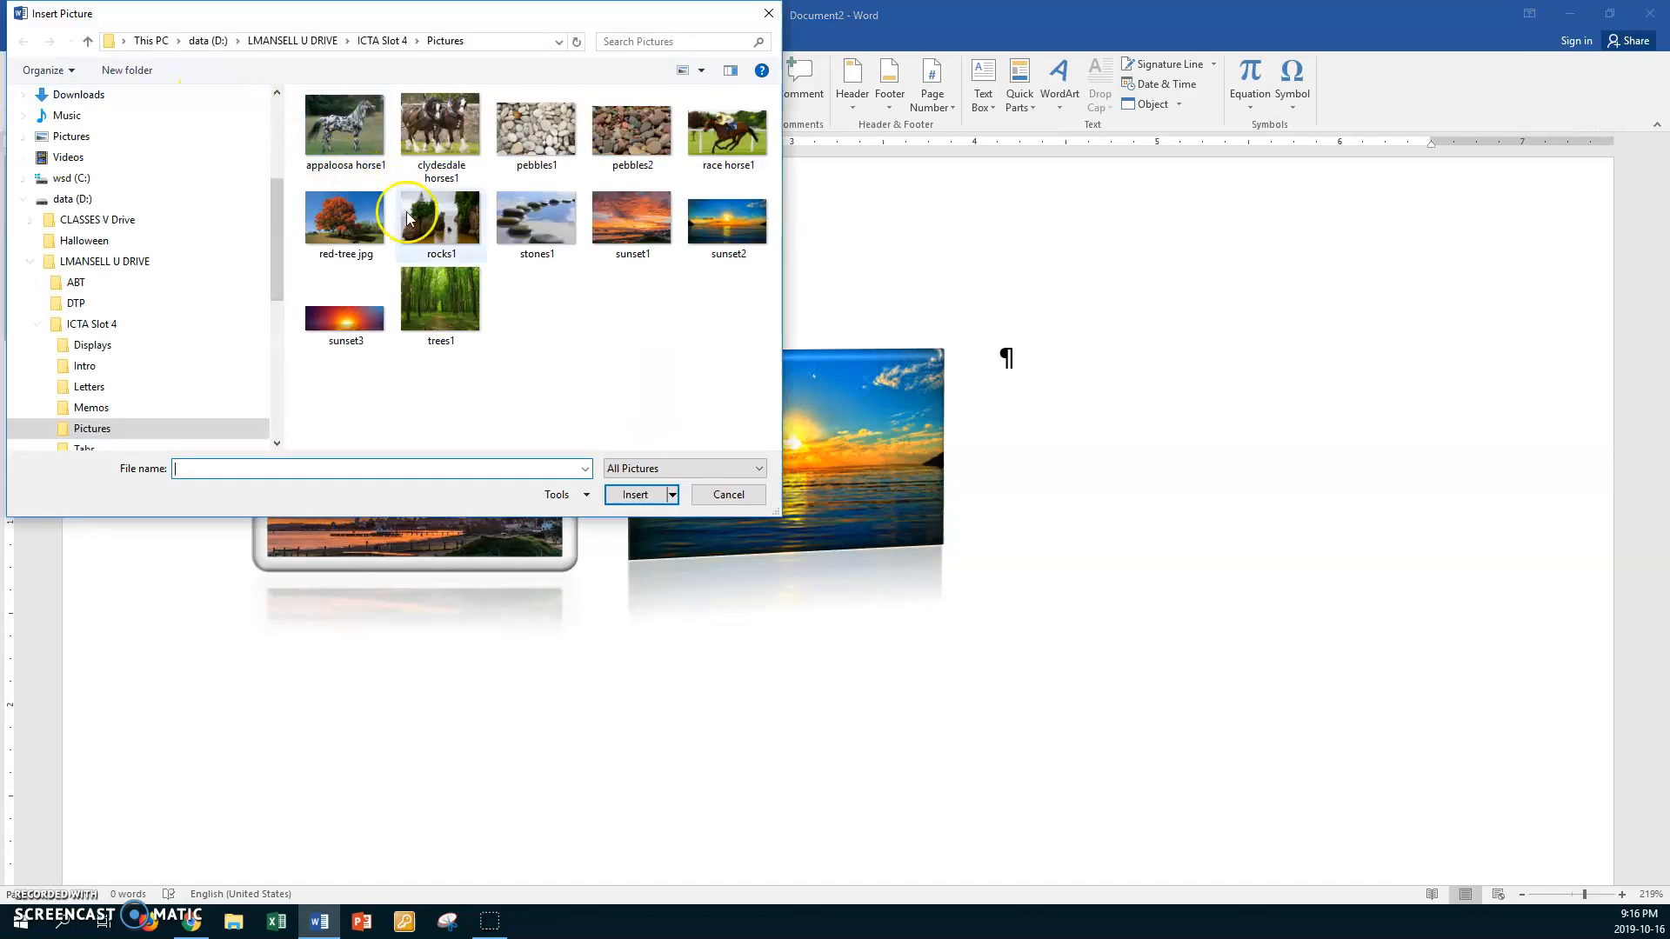
{"action": "left_click", "coordinate": [345, 317]}
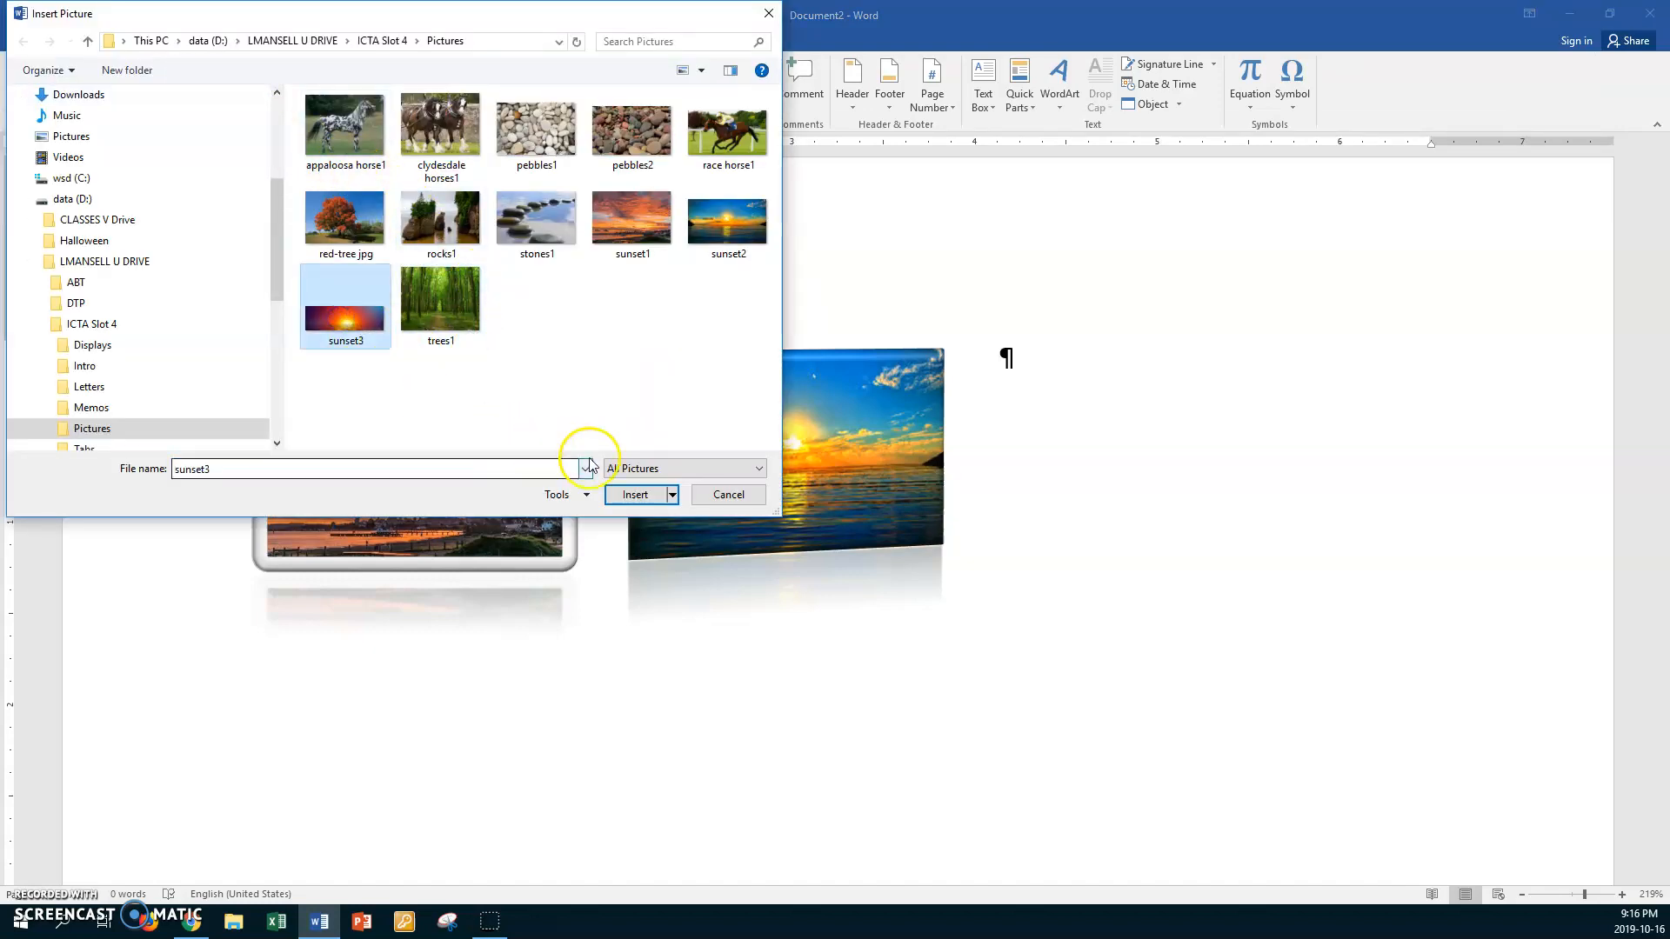
{"action": "left_click", "coordinate": [627, 495]}
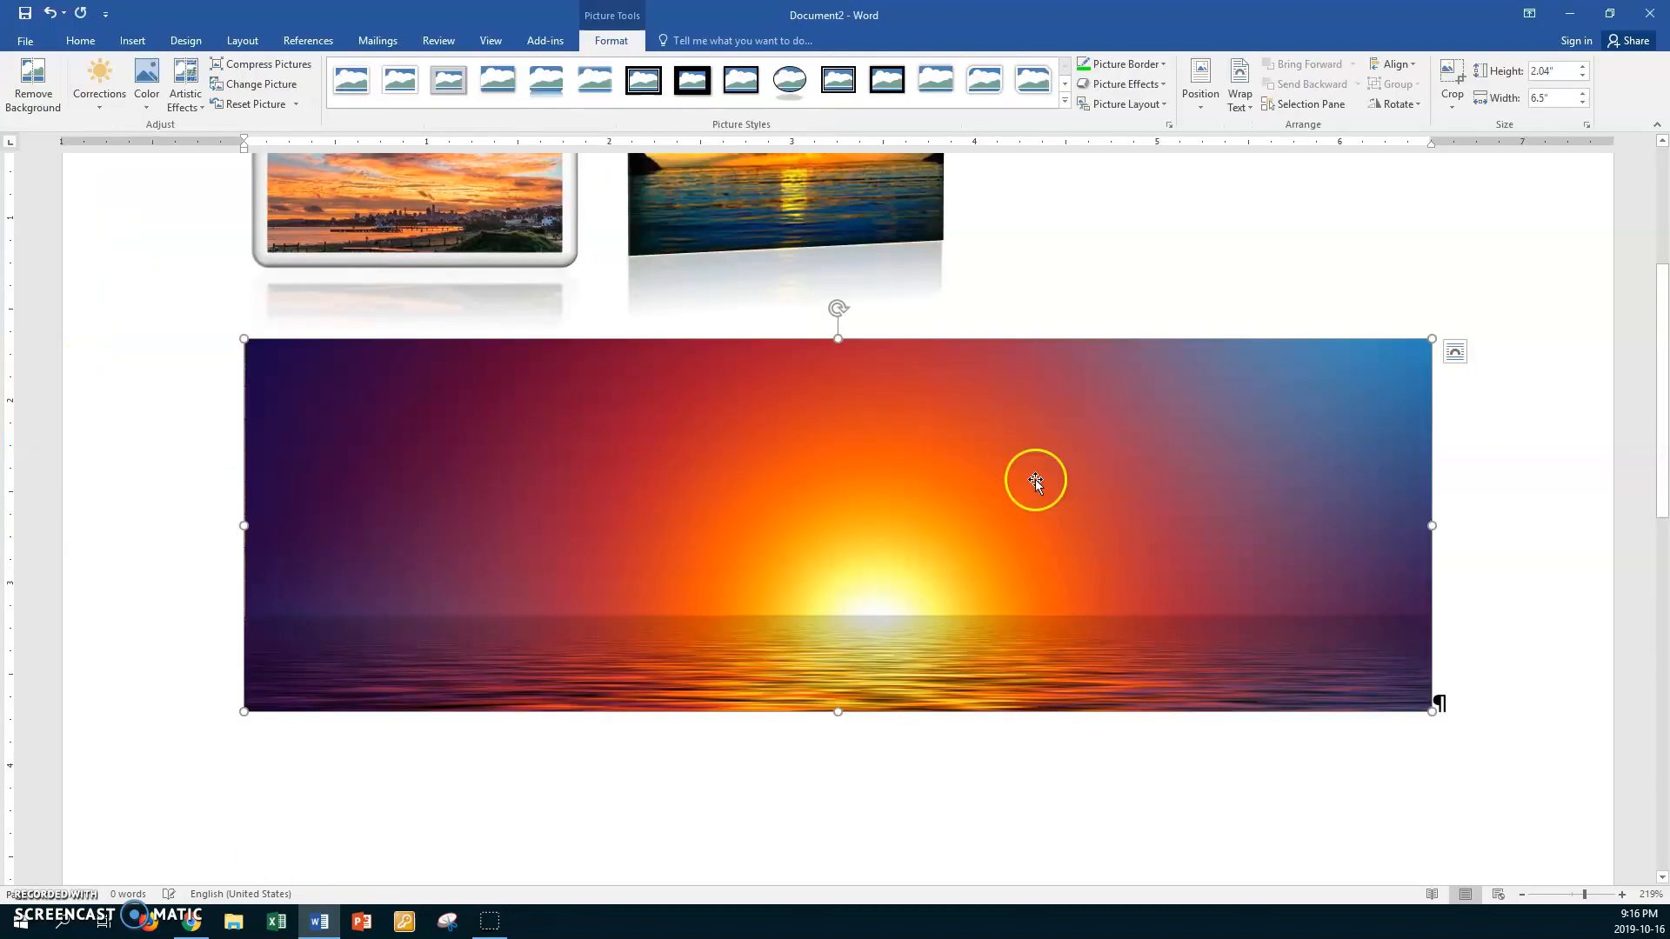
{"action": "left_click_drag", "start_coordinate": [1429, 343], "coordinate": [890, 551]}
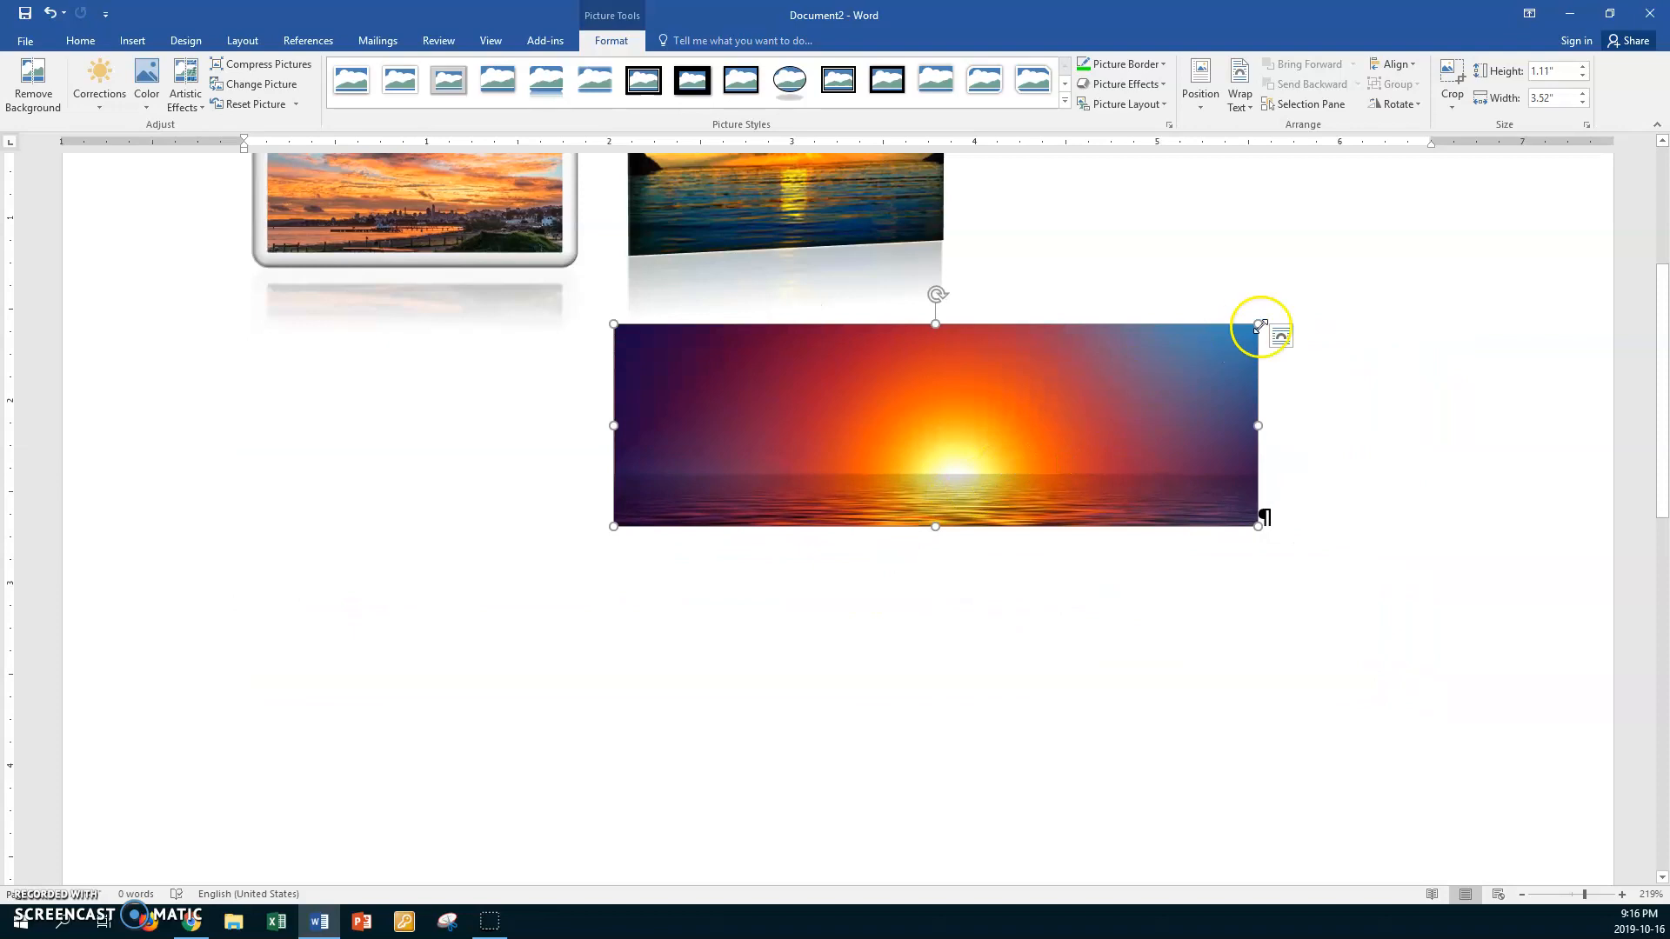
{"action": "left_click_drag", "start_coordinate": [1259, 325], "coordinate": [1073, 414]}
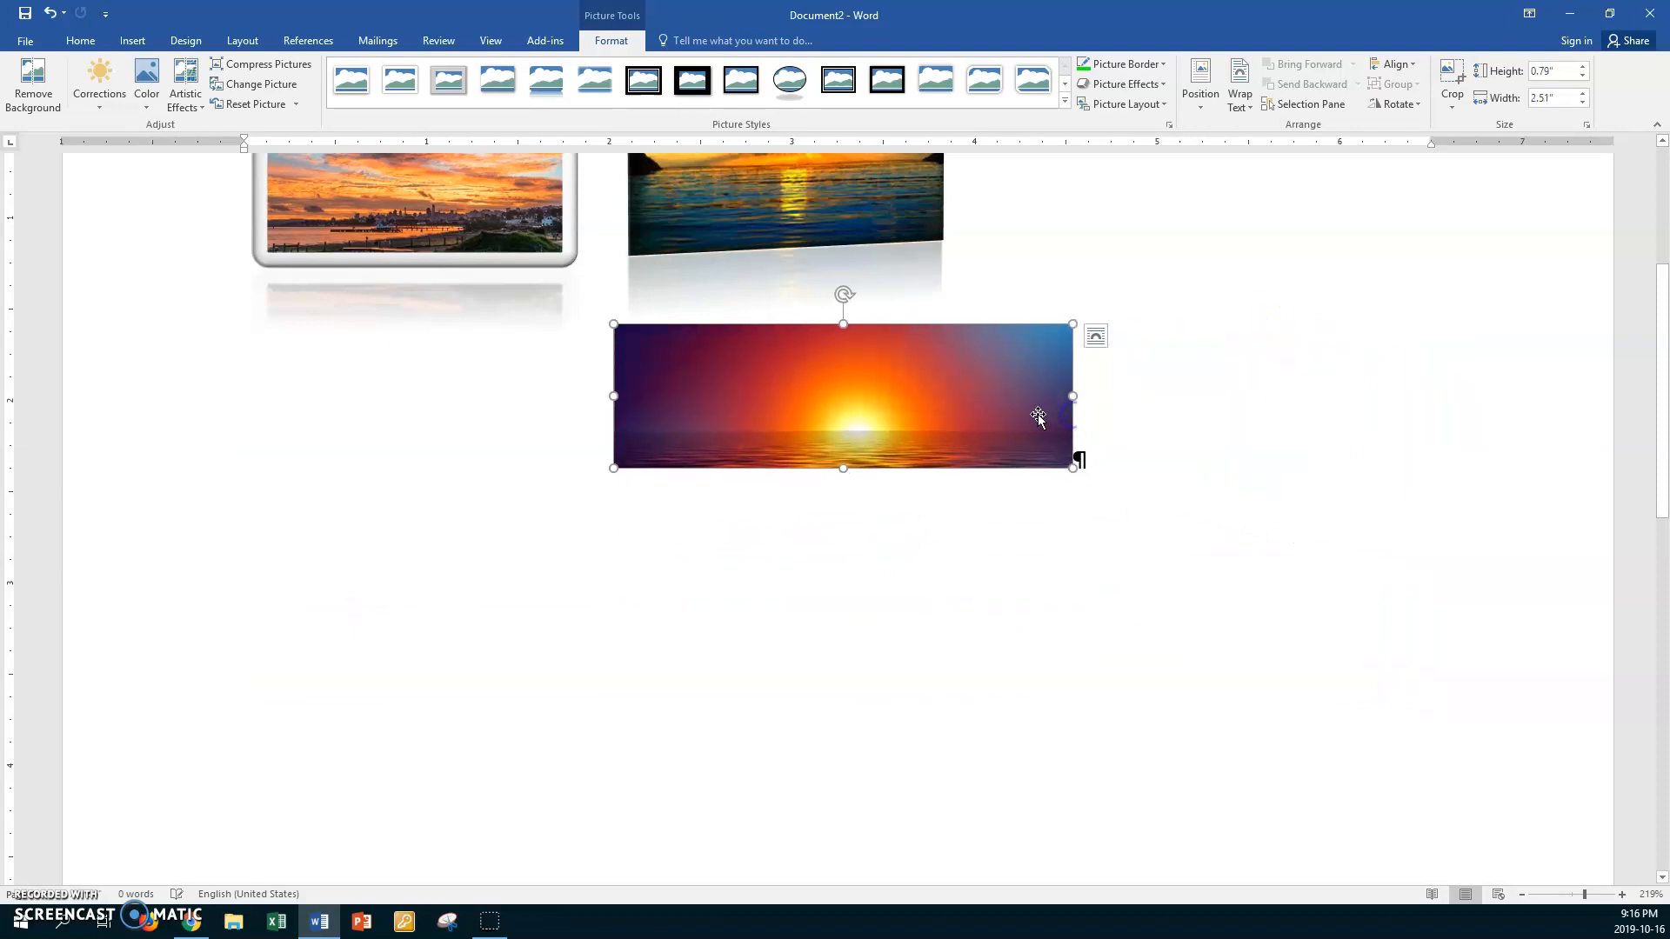
Step: Apply the tilted picture style with a thick white border and shadow to the sunset3 picture
{"action": "left_click", "coordinate": [1064, 101]}
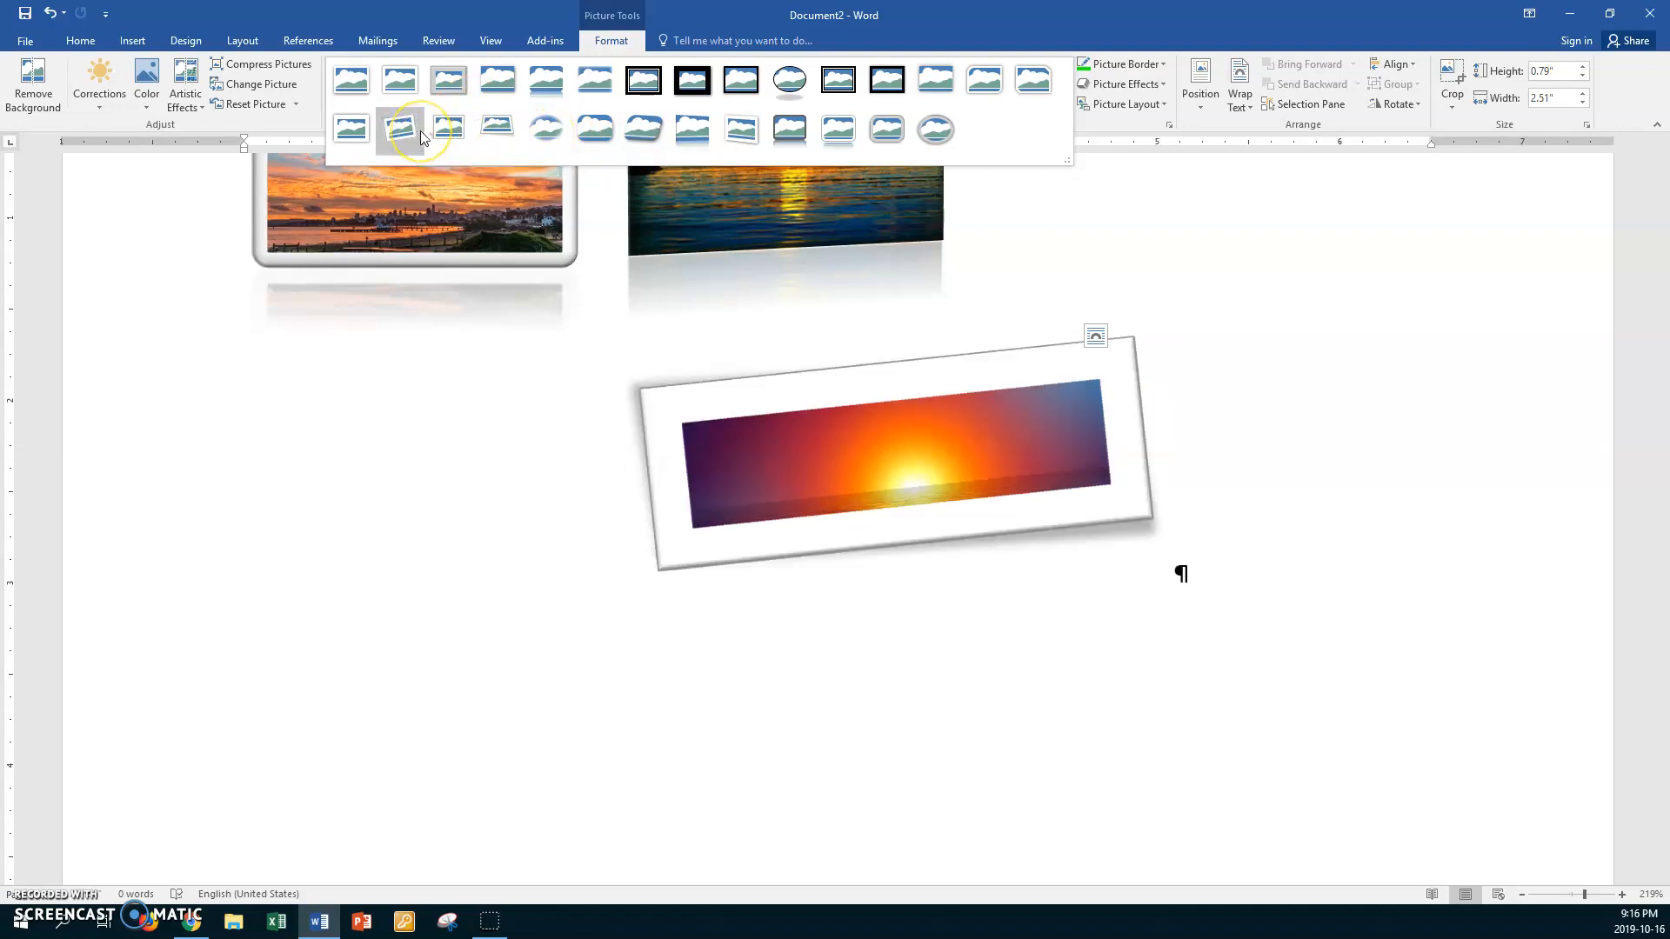
{"action": "left_click", "coordinate": [352, 135]}
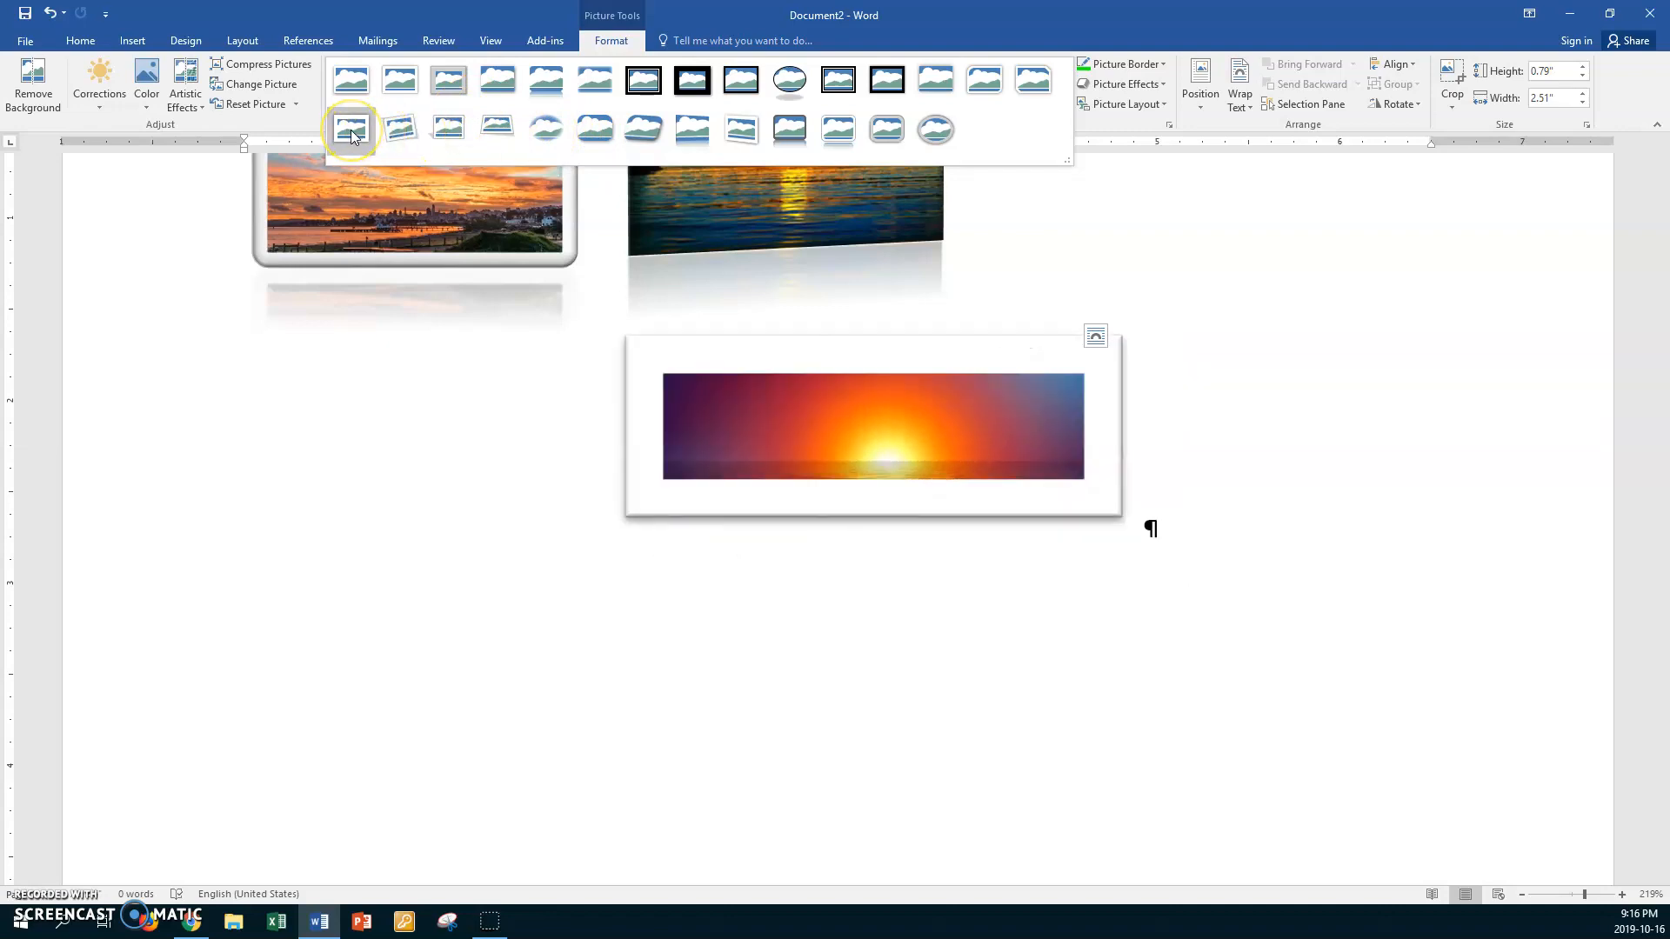
{"action": "left_click", "coordinate": [404, 131]}
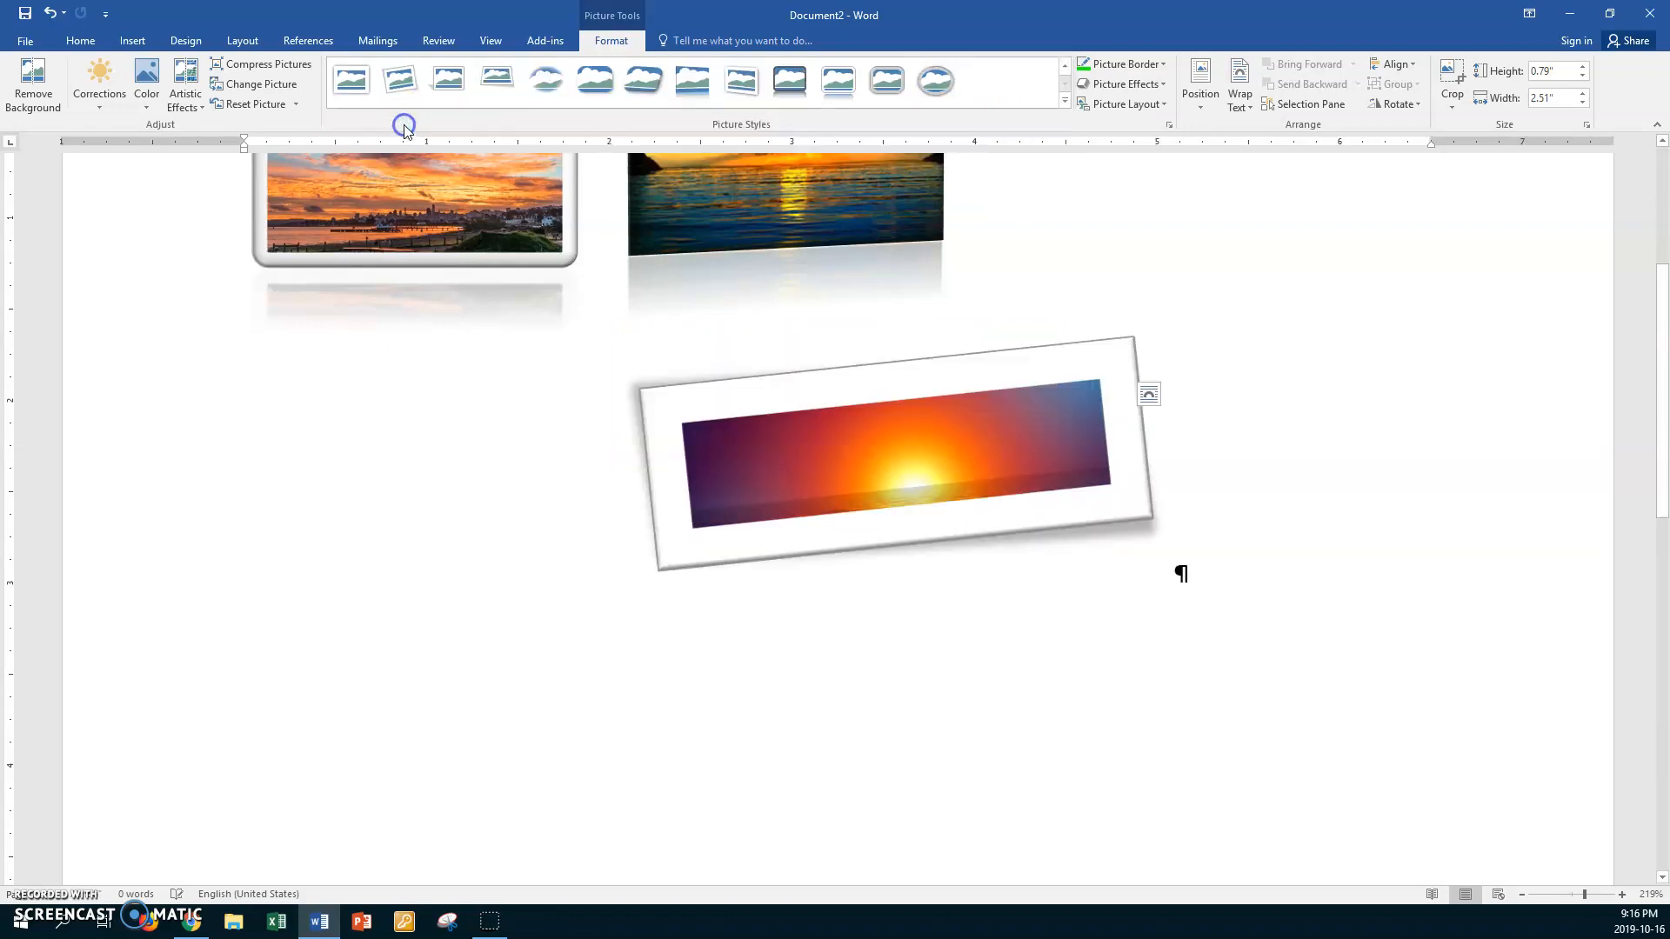
Step: Set the sunset3 picture's text wrapping to Square and move it up to the right of the sunset2 picture
{"action": "left_click", "coordinate": [1148, 394]}
{"action": "left_click", "coordinate": [1201, 500]}
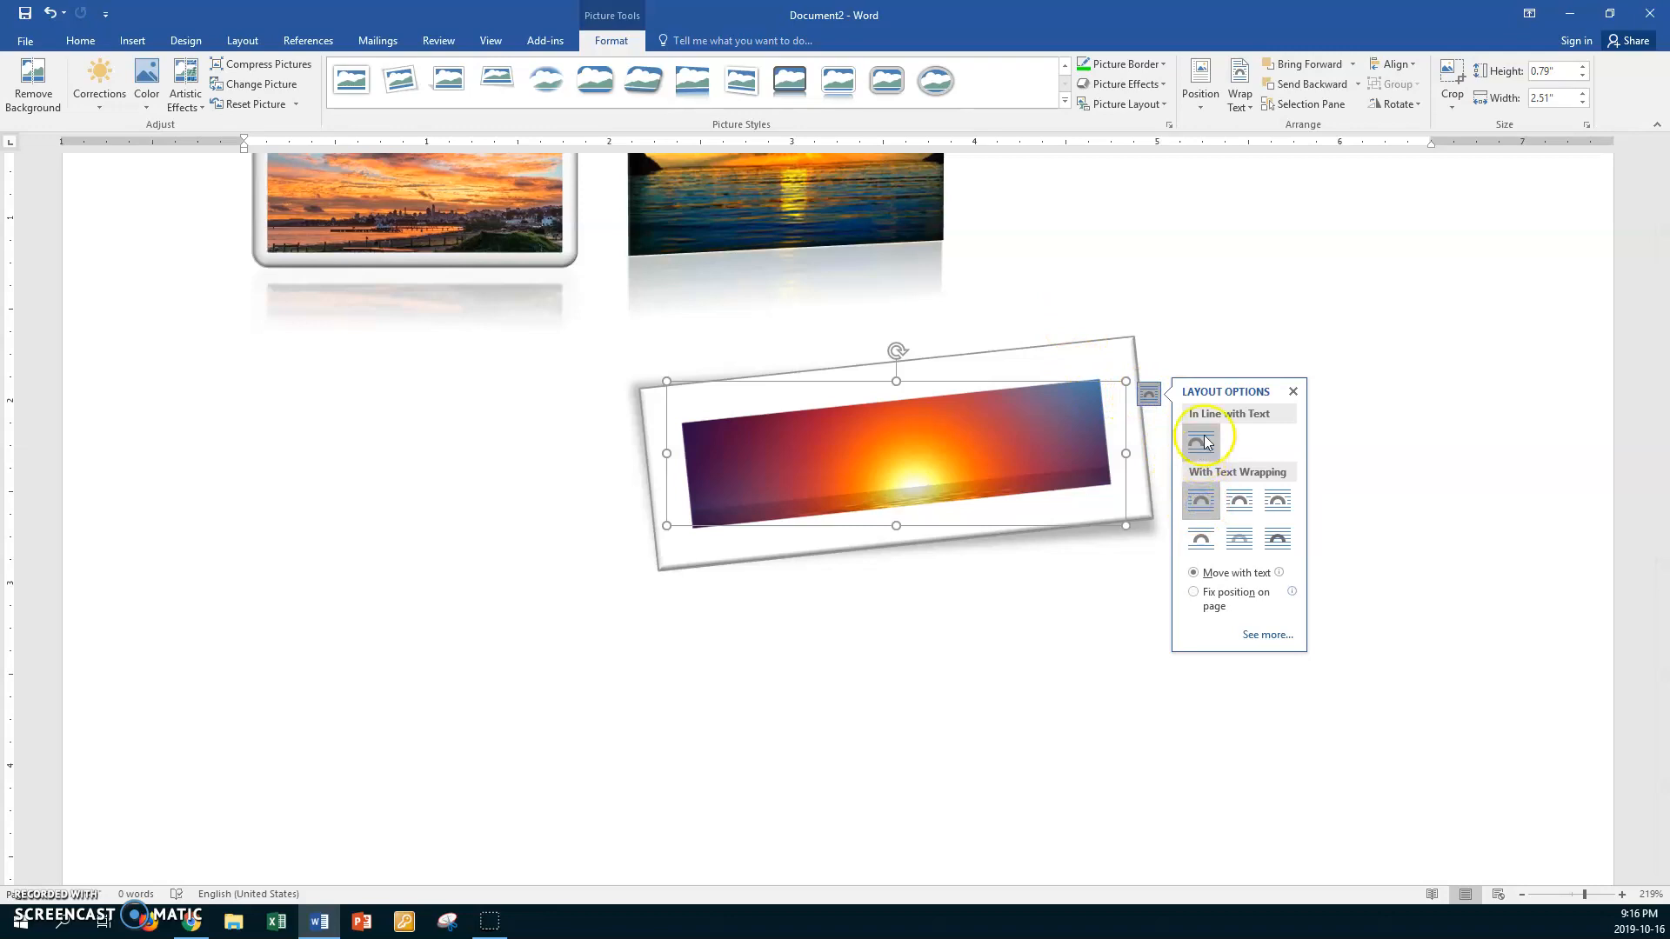
{"action": "left_click", "coordinate": [1253, 250]}
{"action": "left_click_drag", "start_coordinate": [996, 516], "coordinate": [1323, 232]}
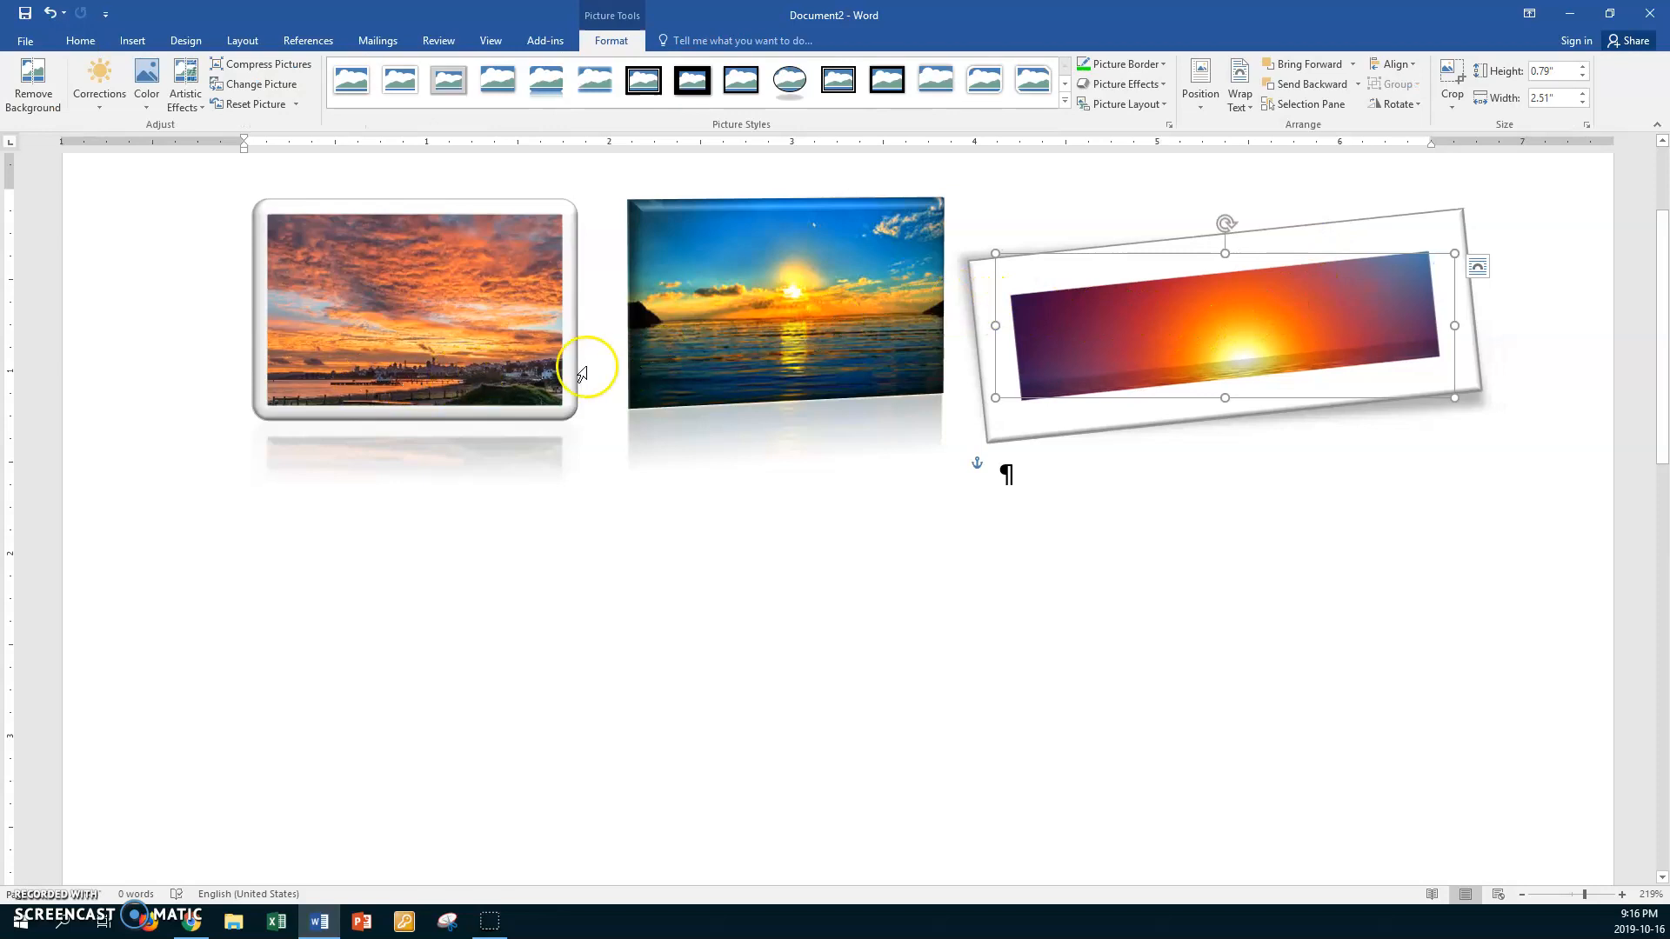
Step: Select all three sunset pictures together and apply Align Middle to them
{"action": "left_click", "coordinate": [441, 299]}
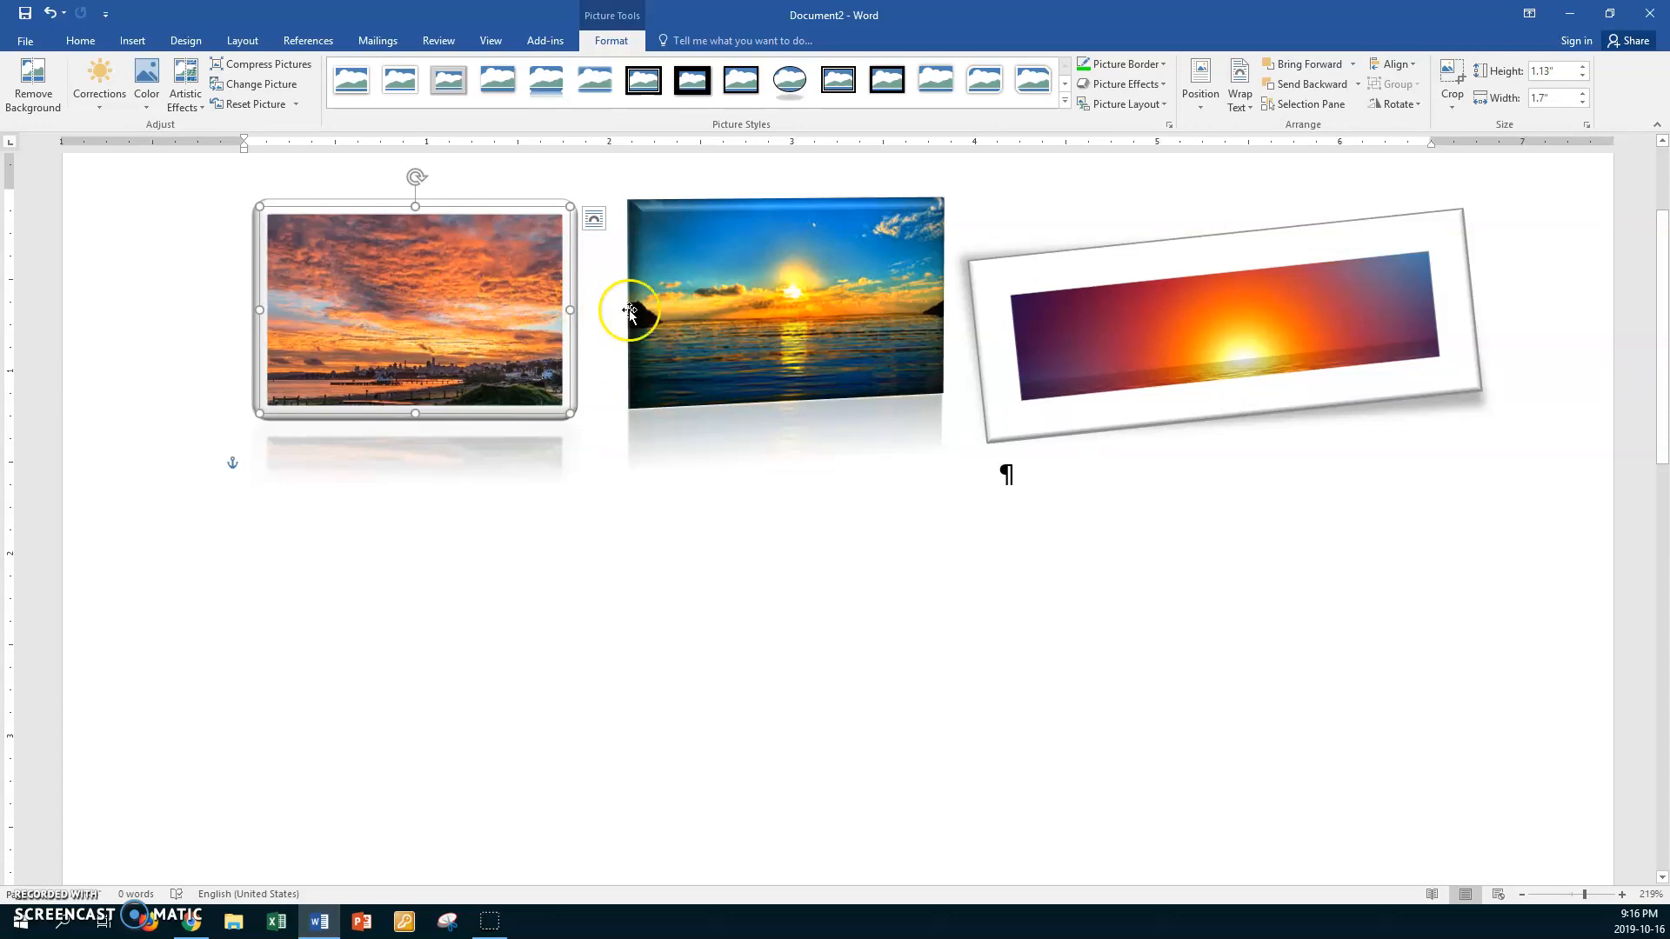
{"action": "left_click", "coordinate": [749, 310], "text": "ctrl"}
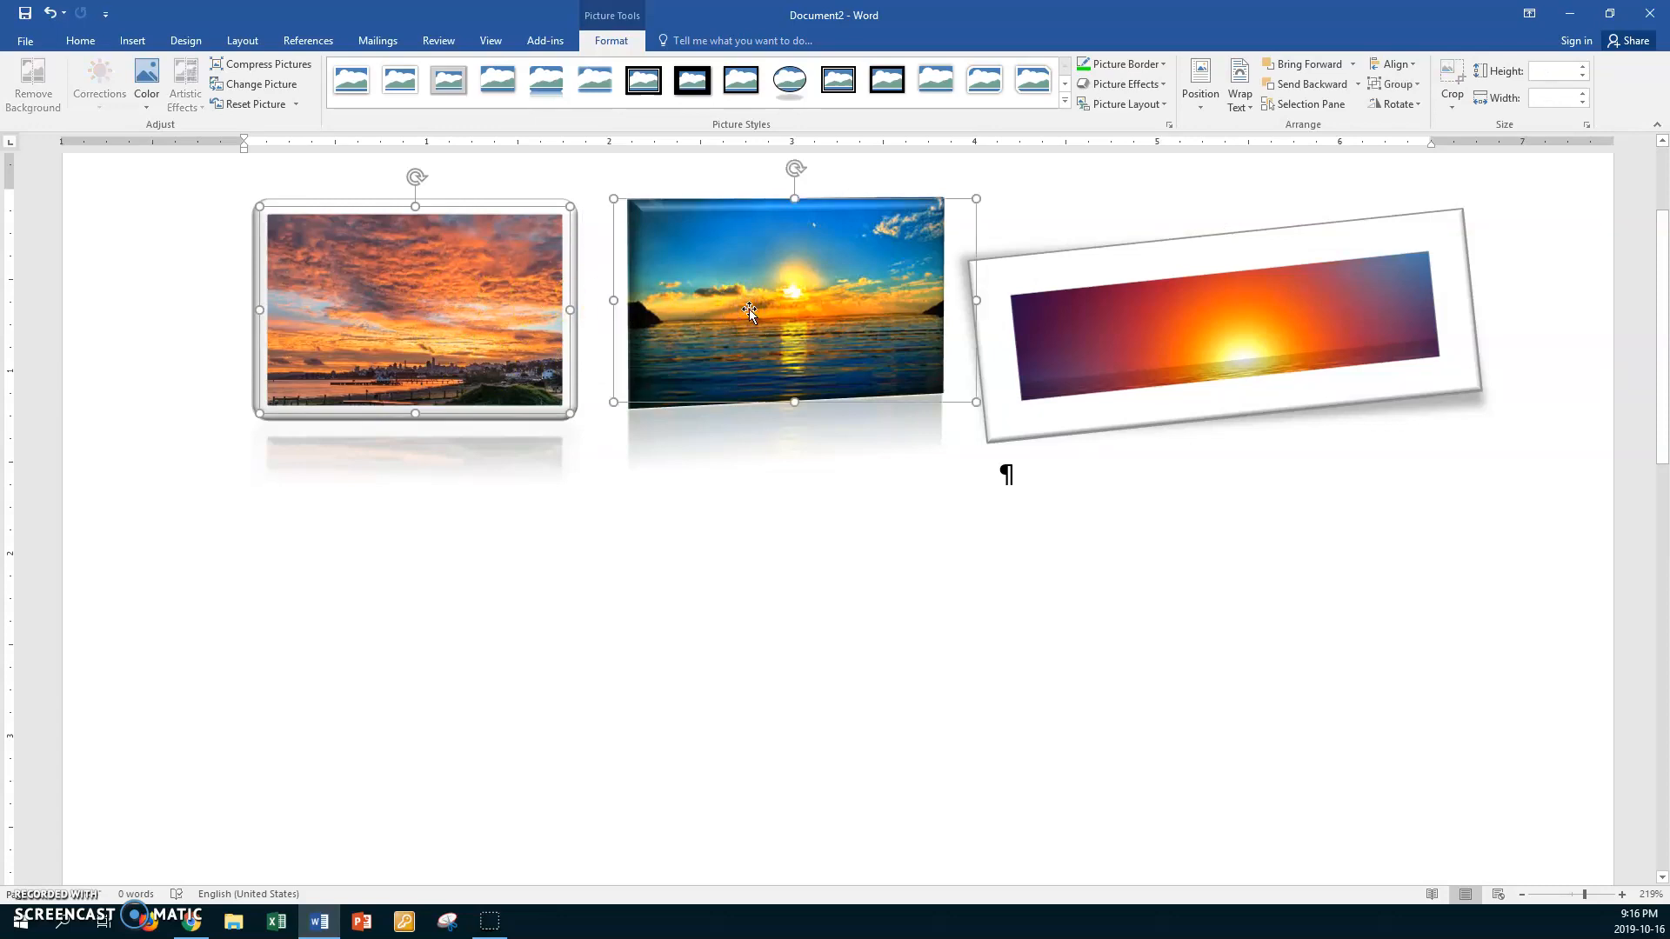
{"action": "left_click", "coordinate": [1129, 259], "text": "ctrl"}
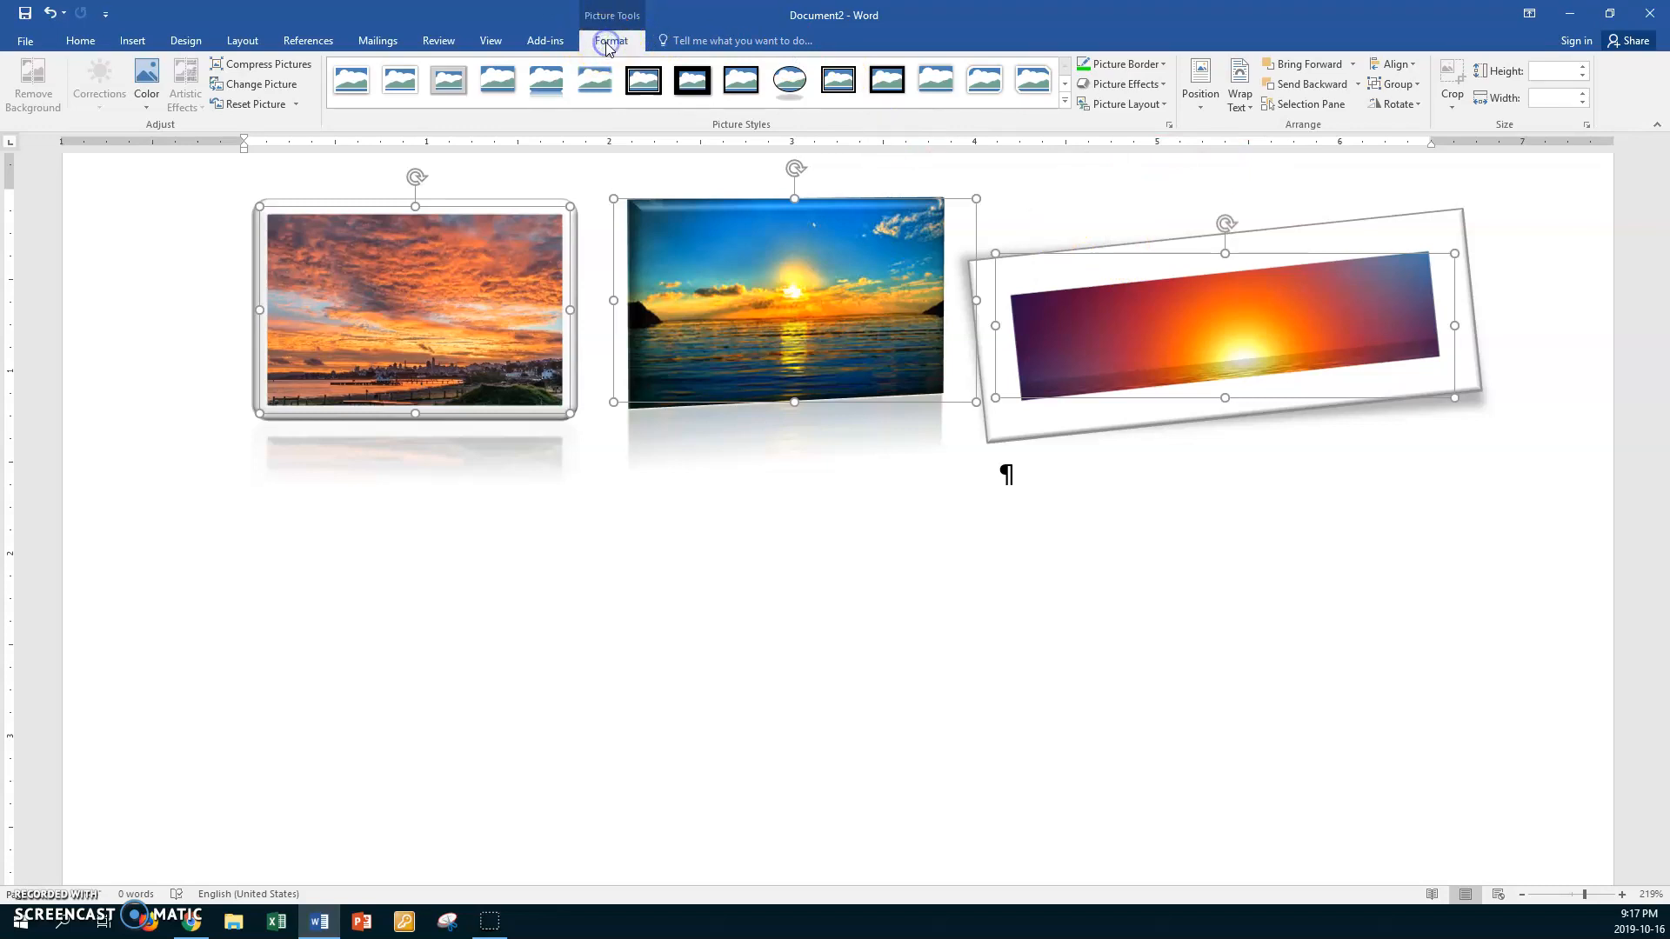
{"action": "left_click", "coordinate": [1414, 66]}
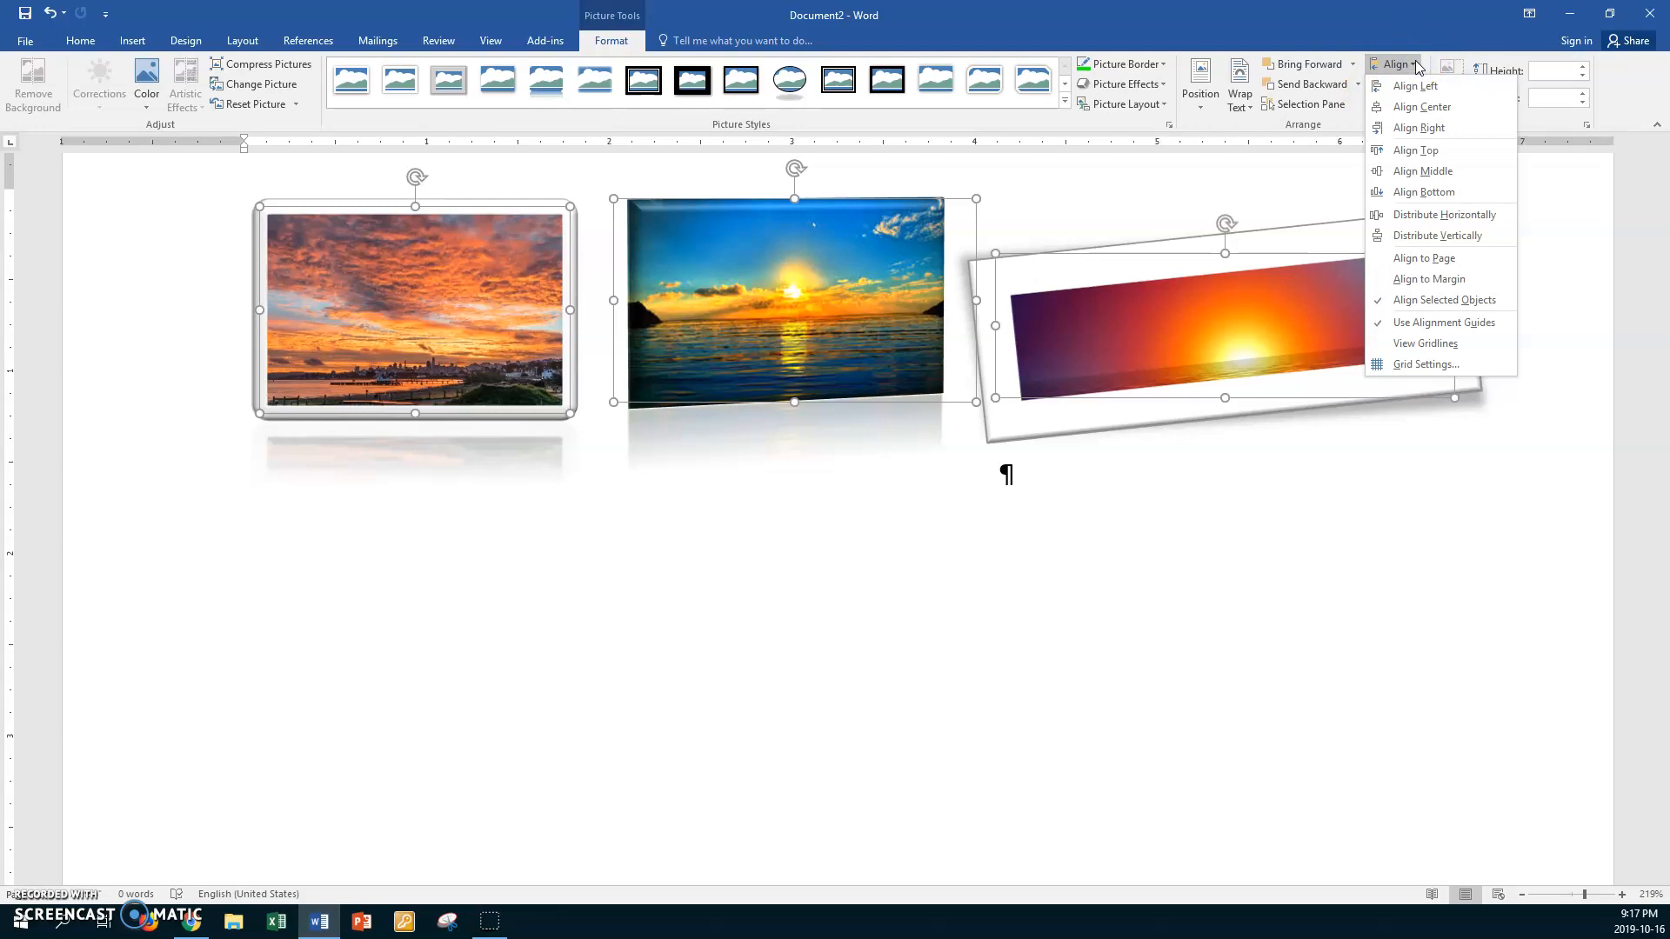
{"action": "left_click", "coordinate": [1411, 171]}
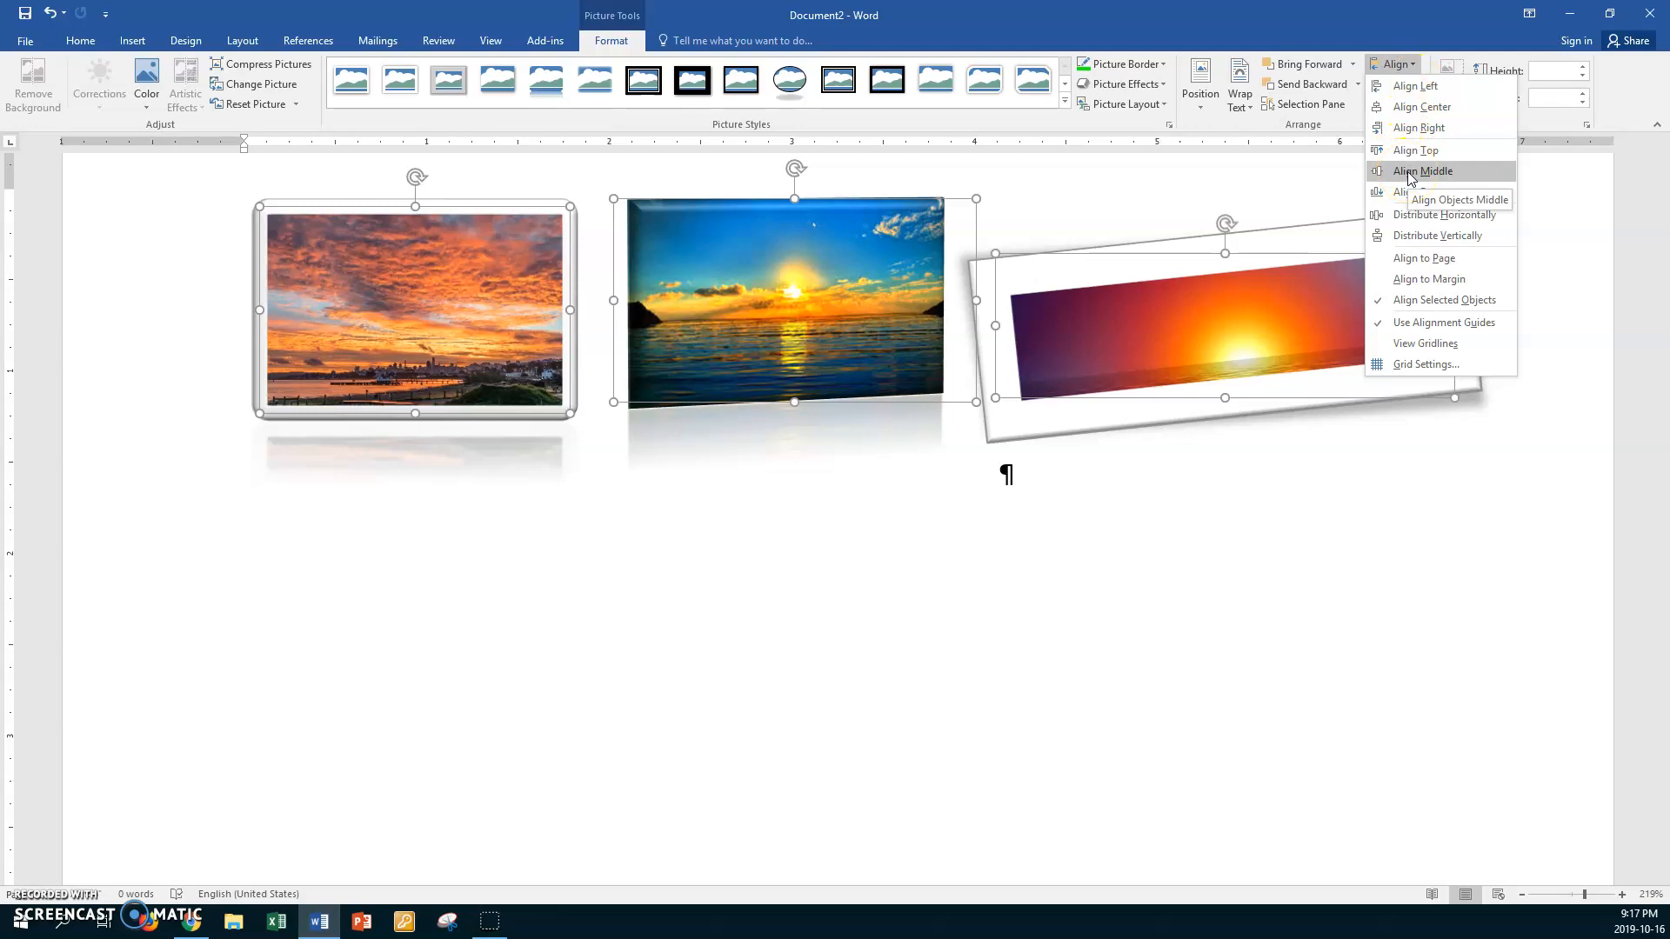
{"action": "left_click", "coordinate": [1243, 263]}
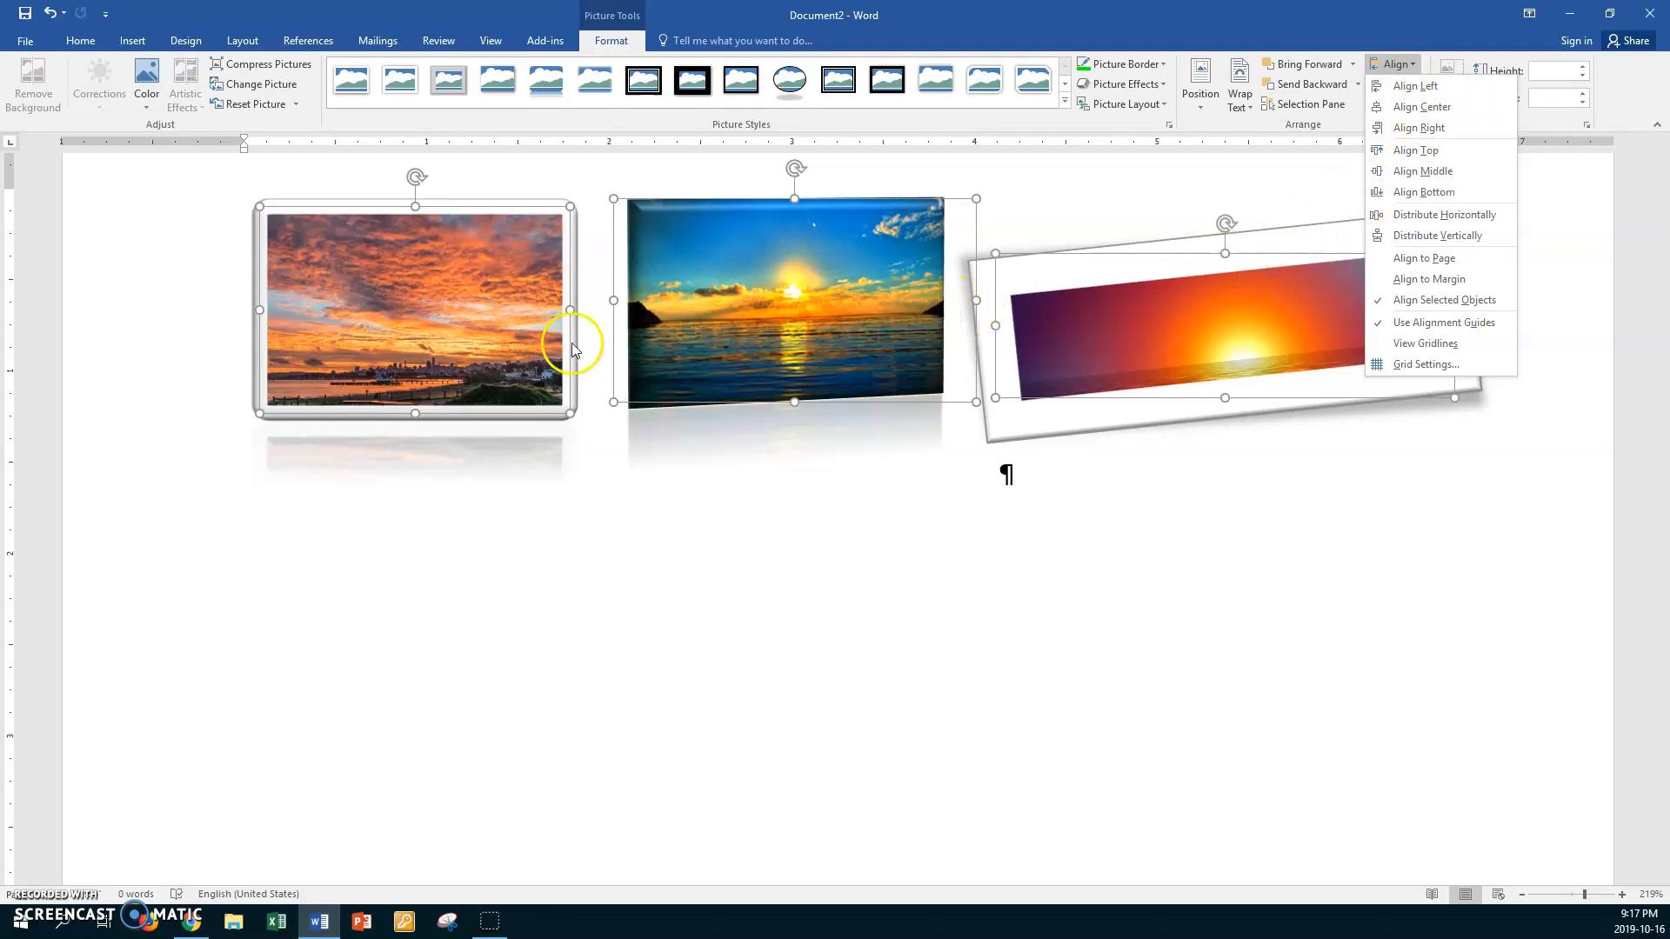
{"action": "left_click", "coordinate": [1407, 173]}
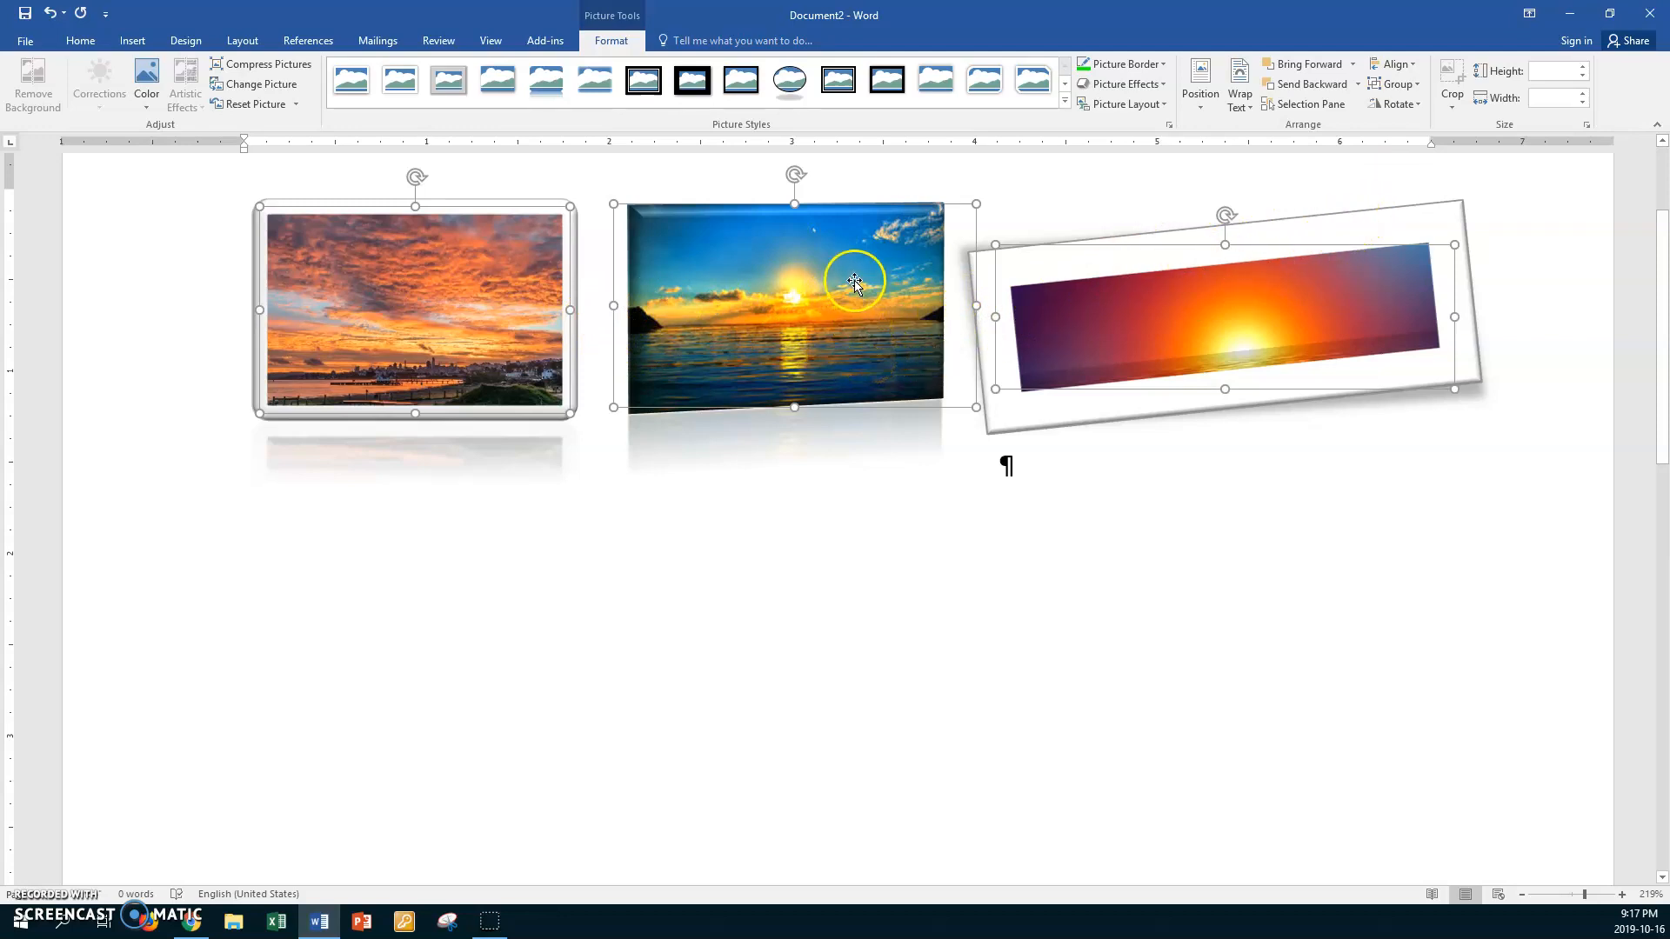
Step: Change the sunset2 picture's style to the white-bordered one with rounded diagonal corners
{"action": "key", "text": "ctrl+a"}
{"action": "left_click", "coordinate": [777, 313]}
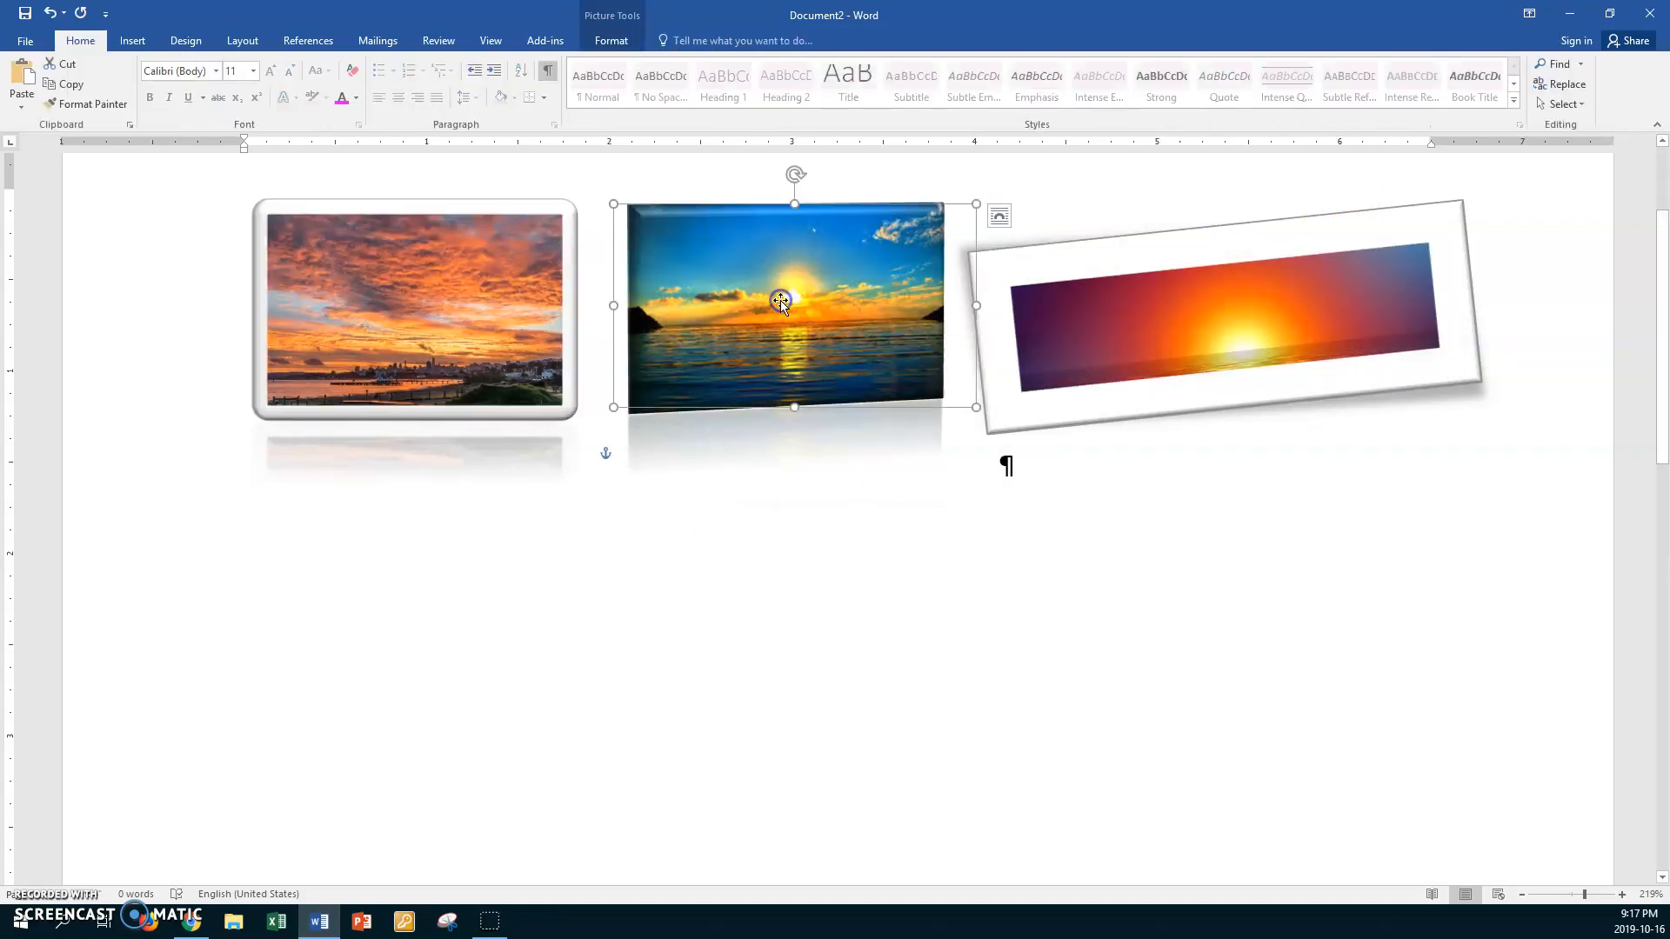
{"action": "left_click", "coordinate": [613, 40]}
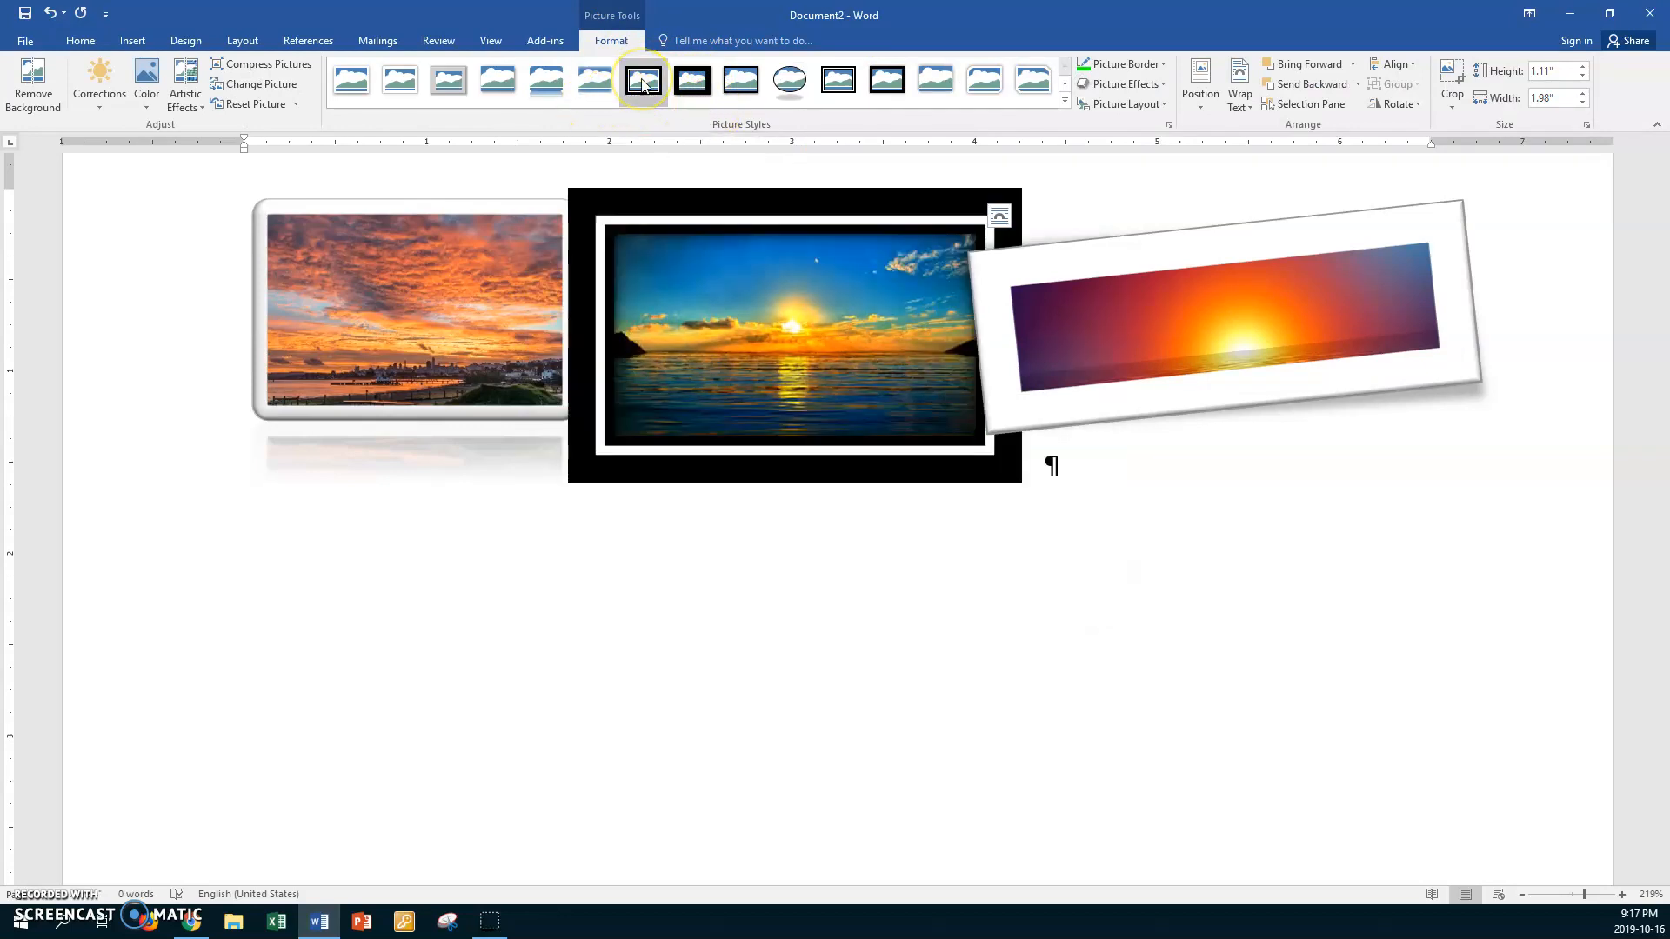
{"action": "left_click", "coordinate": [990, 83]}
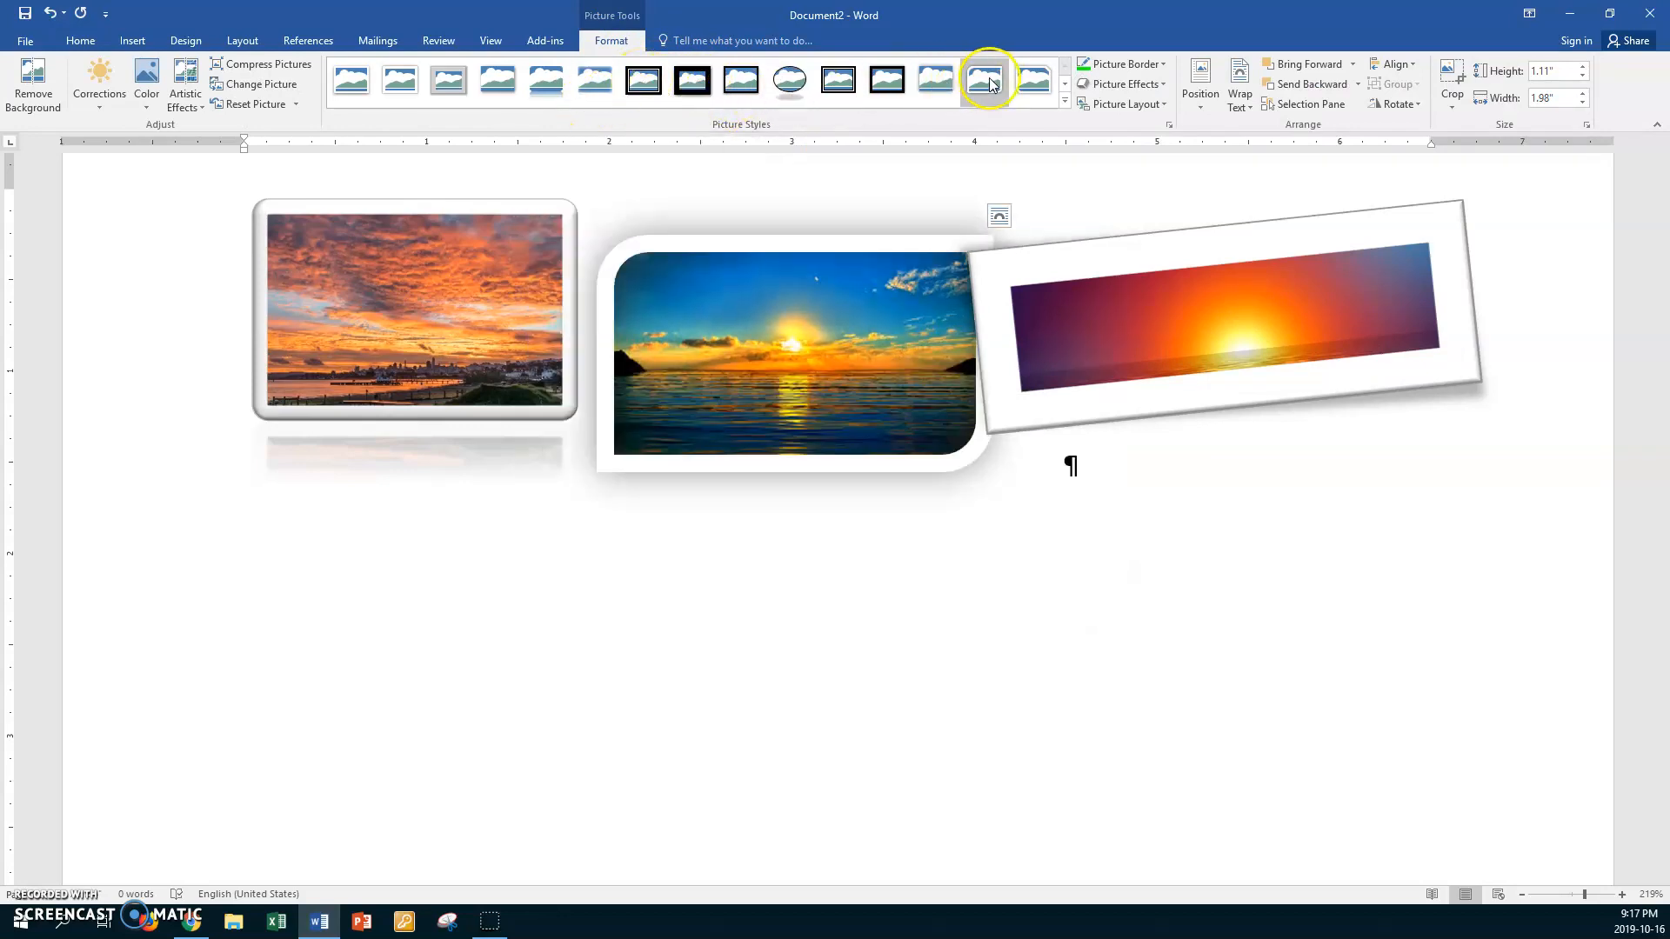
Step: Change the sunset3 picture's style to the white-bordered one with snipped diagonal corners, and move the picture slightly right, away from sunset2
{"action": "left_click", "coordinate": [1129, 260]}
{"action": "left_click", "coordinate": [1050, 98]}
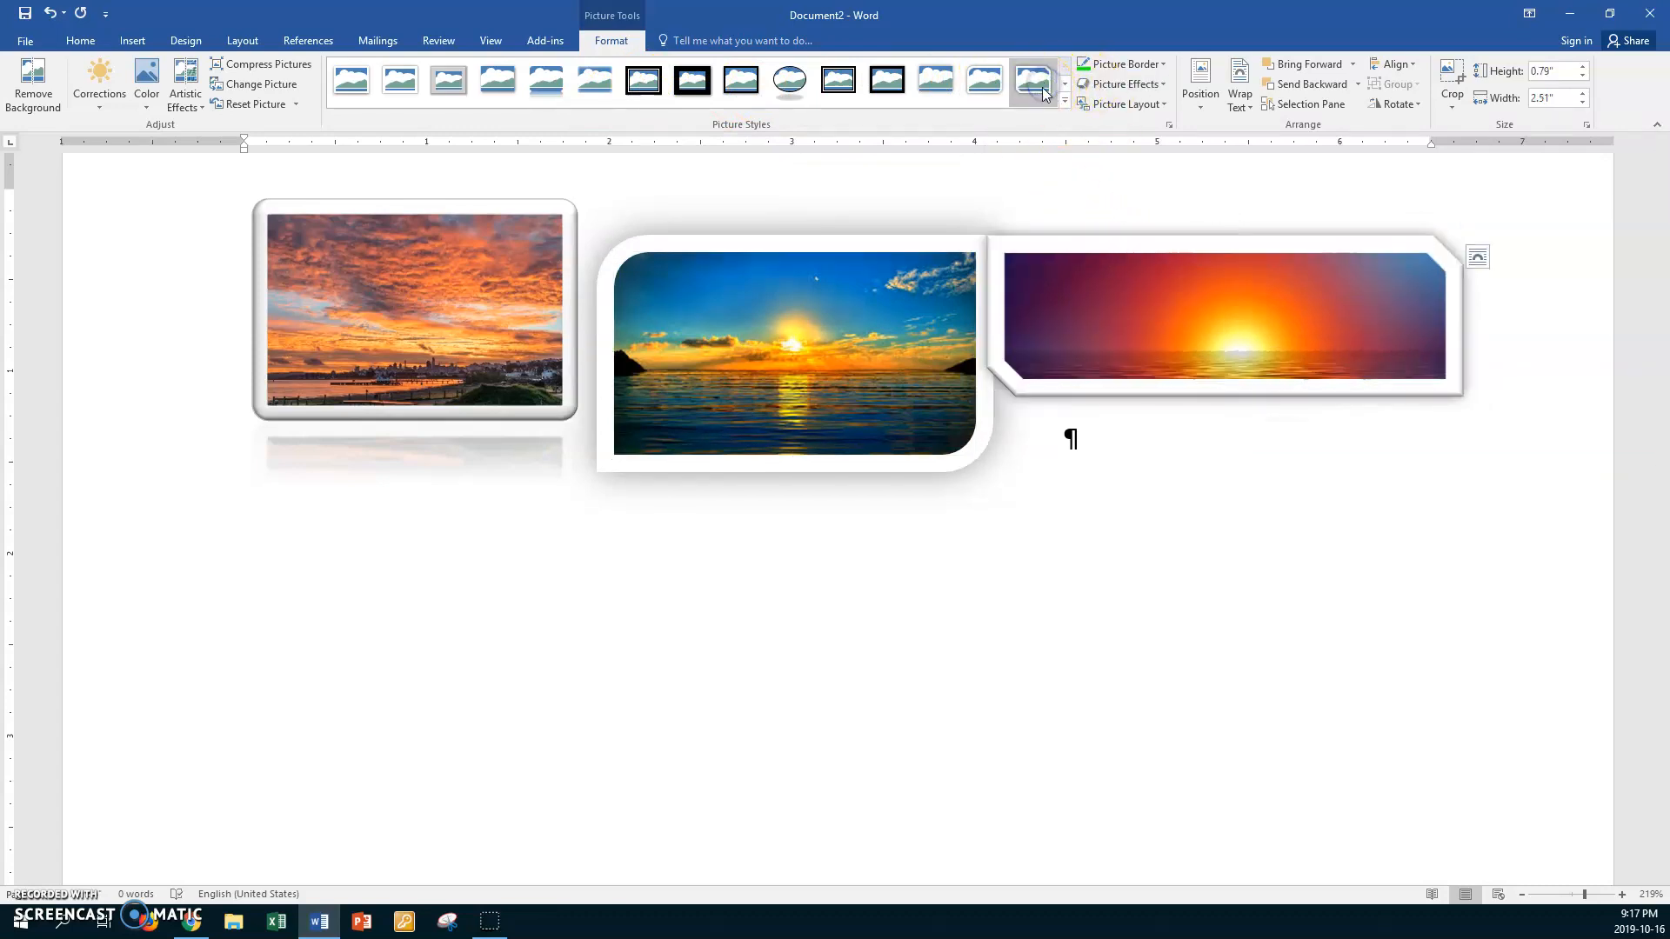
{"action": "left_click", "coordinate": [1138, 436]}
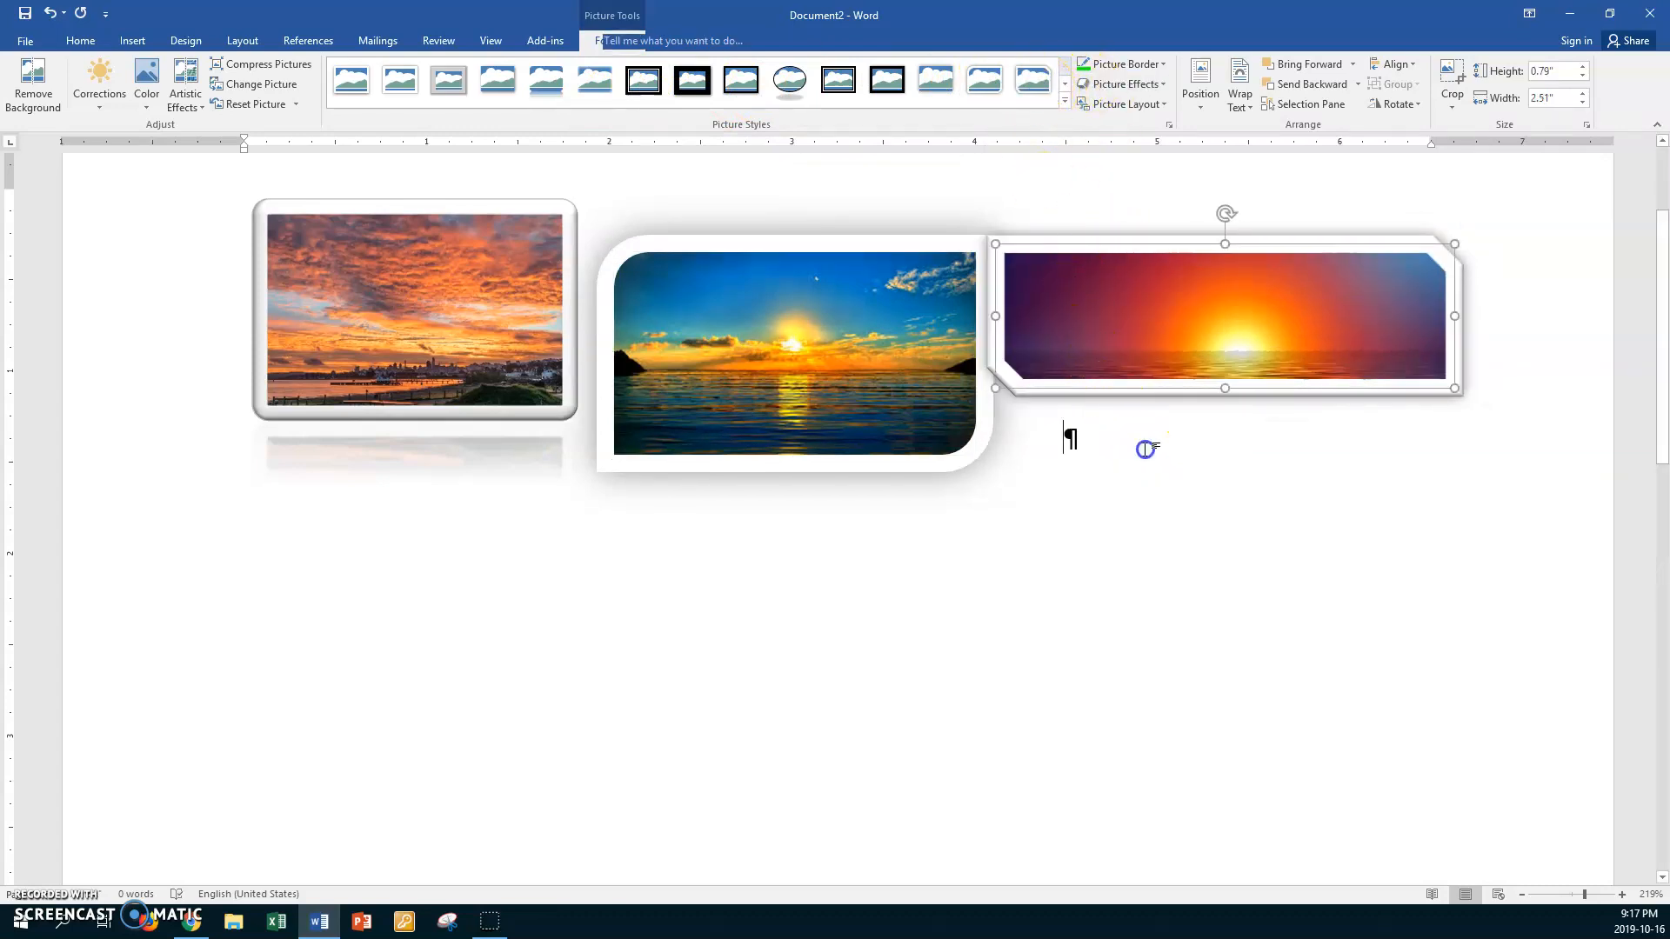
{"action": "left_click_drag", "start_coordinate": [1250, 305], "coordinate": [1314, 299]}
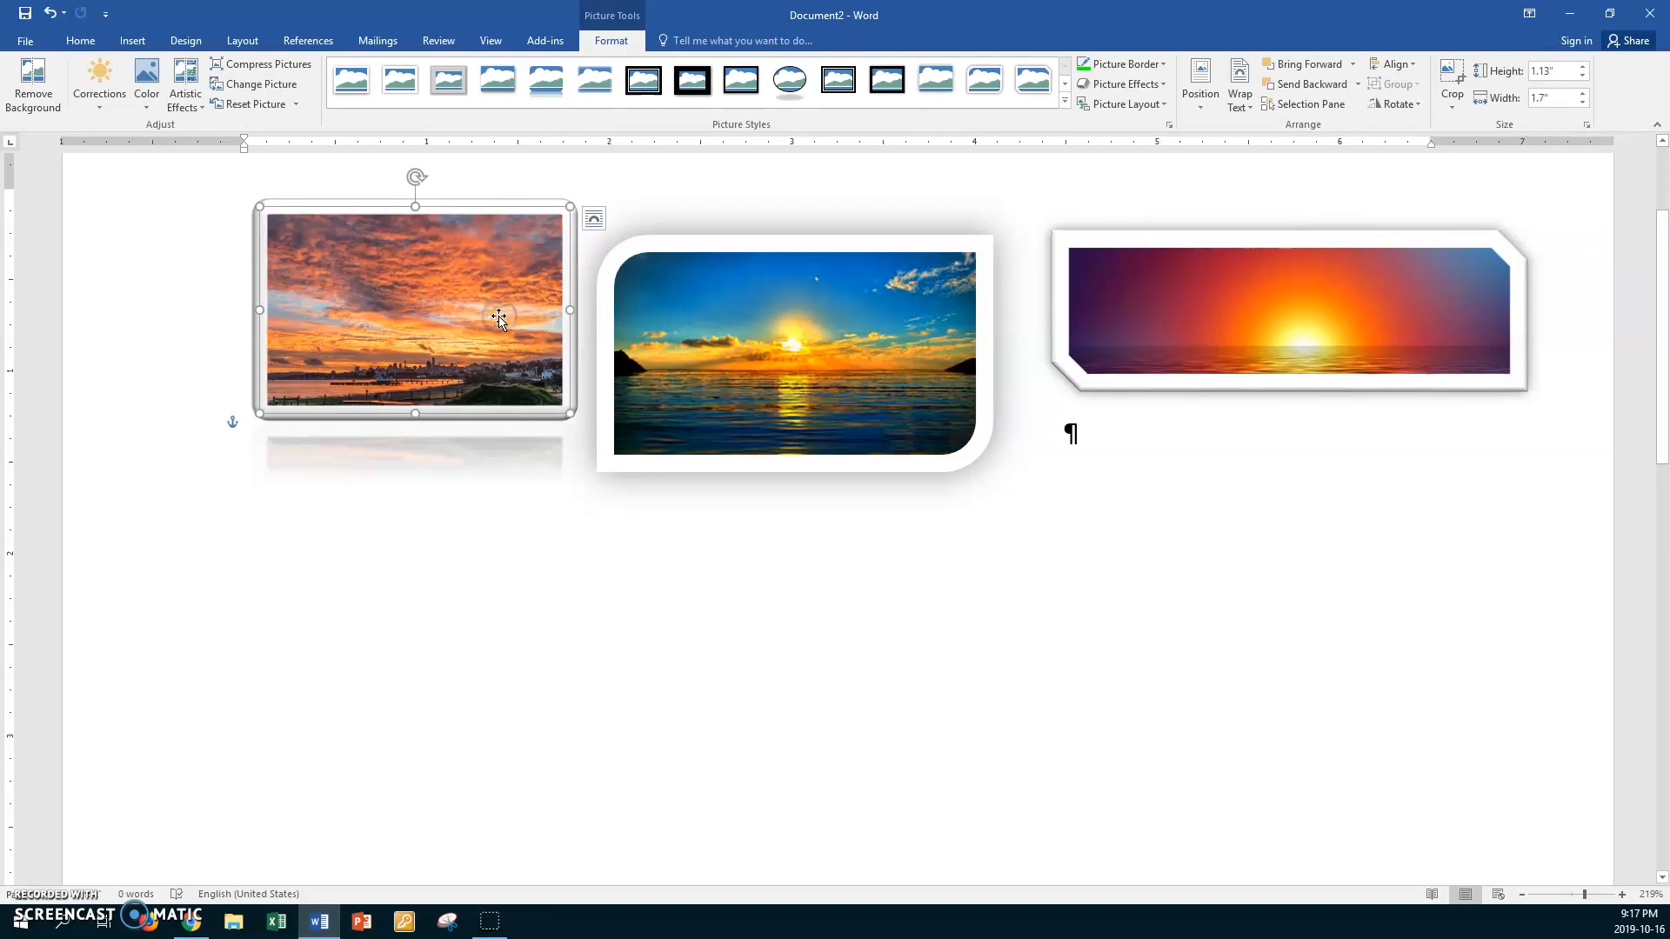
Step: Select the three restyled pictures together and align them by their middles
{"action": "left_click", "coordinate": [772, 340], "text": "ctrl"}
{"action": "left_click", "coordinate": [1122, 296], "text": "ctrl"}
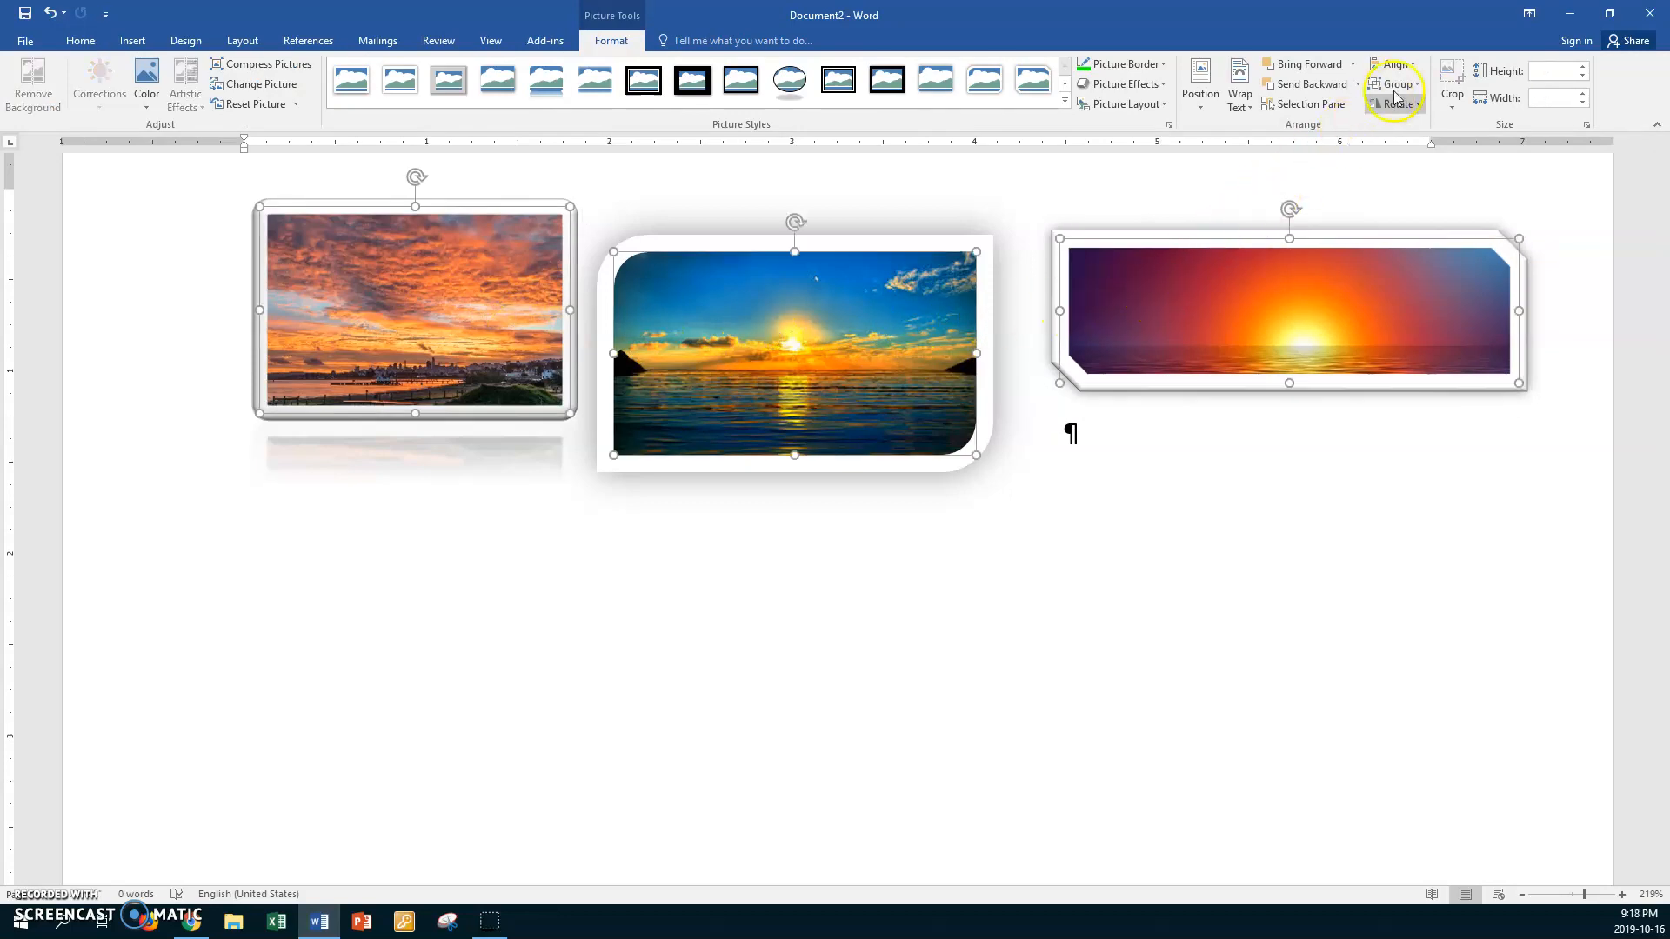
{"action": "left_click", "coordinate": [1396, 64]}
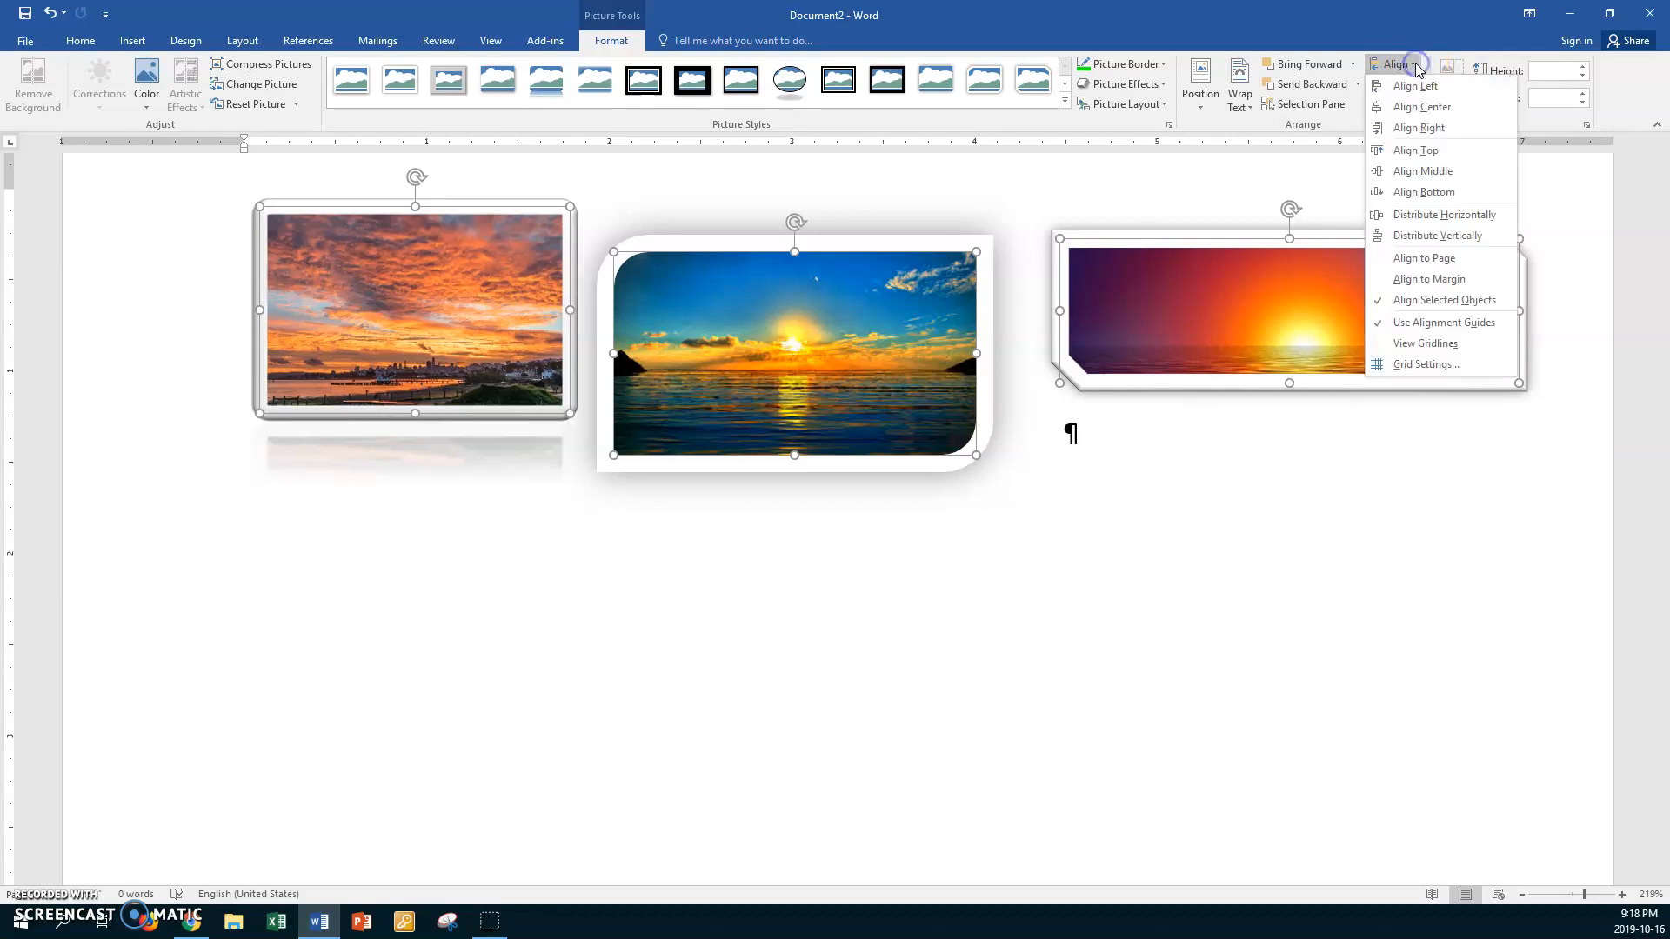
{"action": "left_click", "coordinate": [1419, 170]}
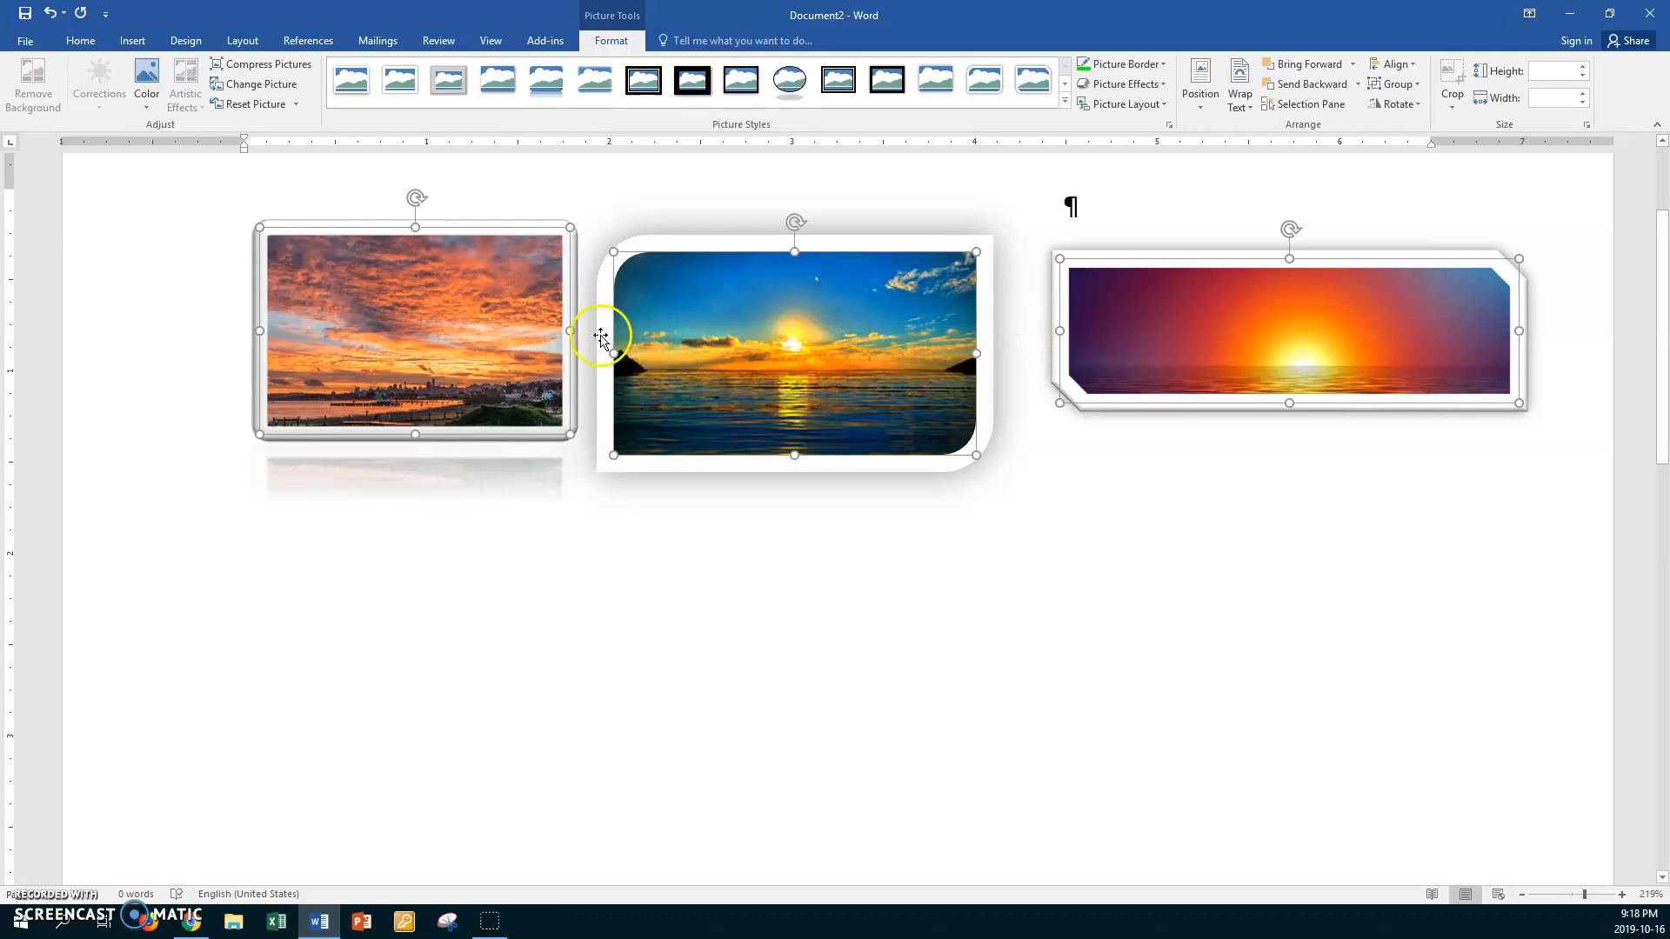
Step: Select only the middle picture, sunset2, and apply Square text wrapping to it
{"action": "right_click", "coordinate": [860, 313]}
{"action": "left_click", "coordinate": [895, 577]}
{"action": "left_click", "coordinate": [946, 275]}
{"action": "left_click", "coordinate": [1000, 263]}
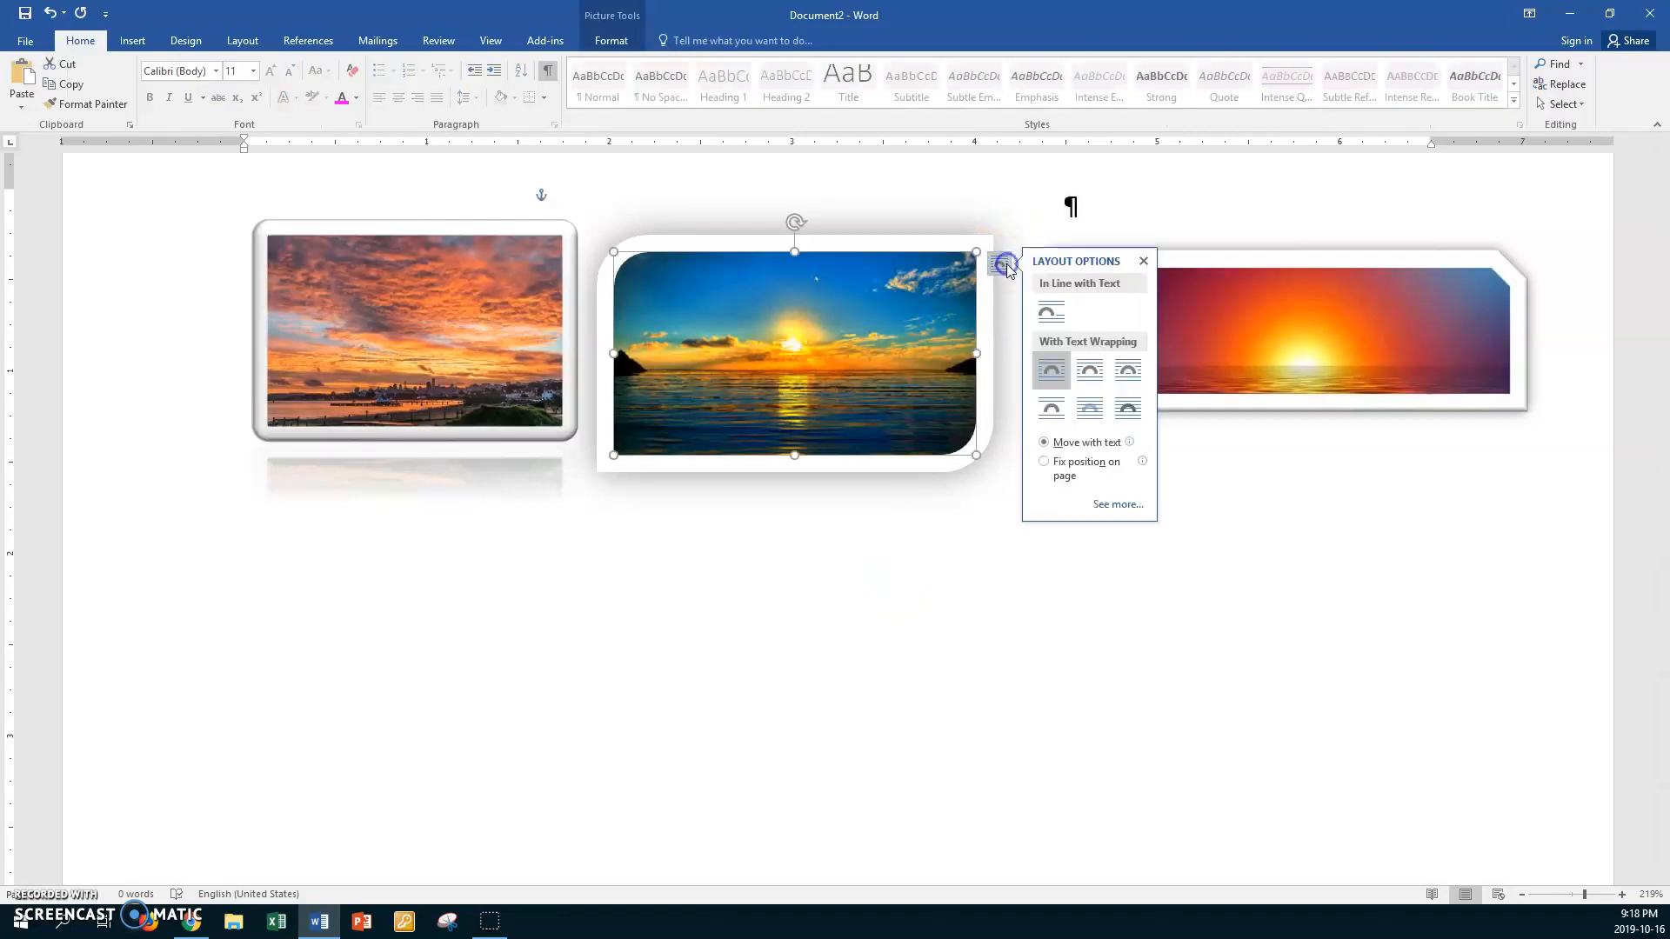
{"action": "left_click", "coordinate": [1049, 370]}
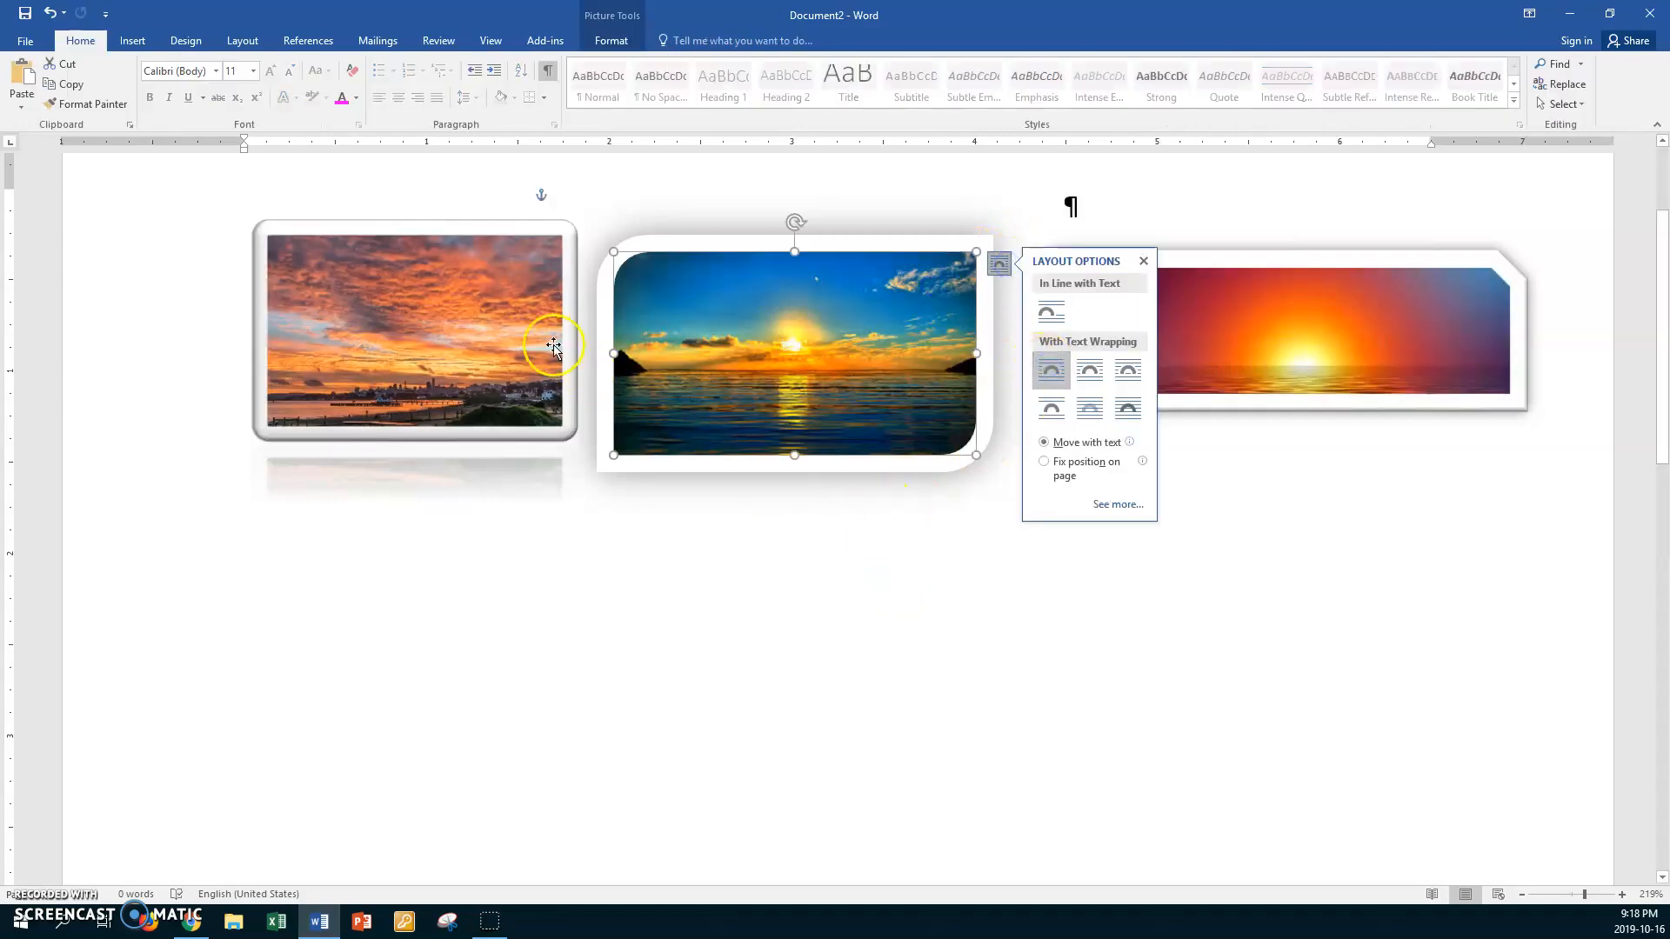
Step: Reselect all three pictures and apply Align Middle once more
{"action": "left_click", "coordinate": [533, 328]}
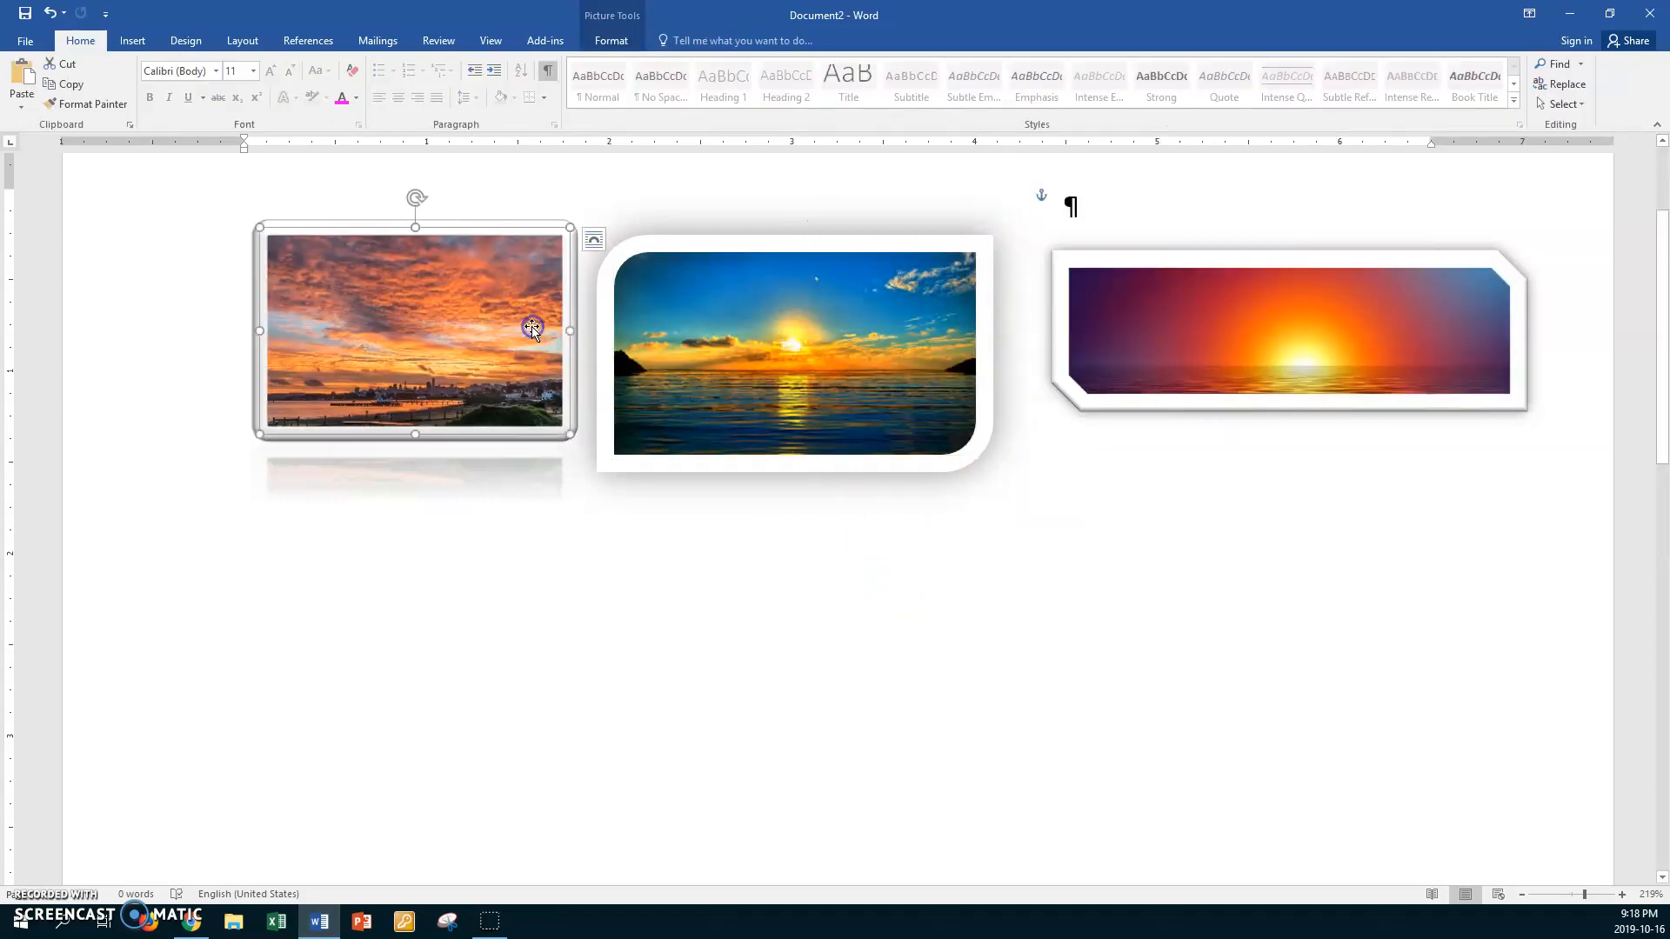
{"action": "left_click", "coordinate": [863, 347], "text": "ctrl"}
{"action": "left_click", "coordinate": [1183, 305], "text": "ctrl"}
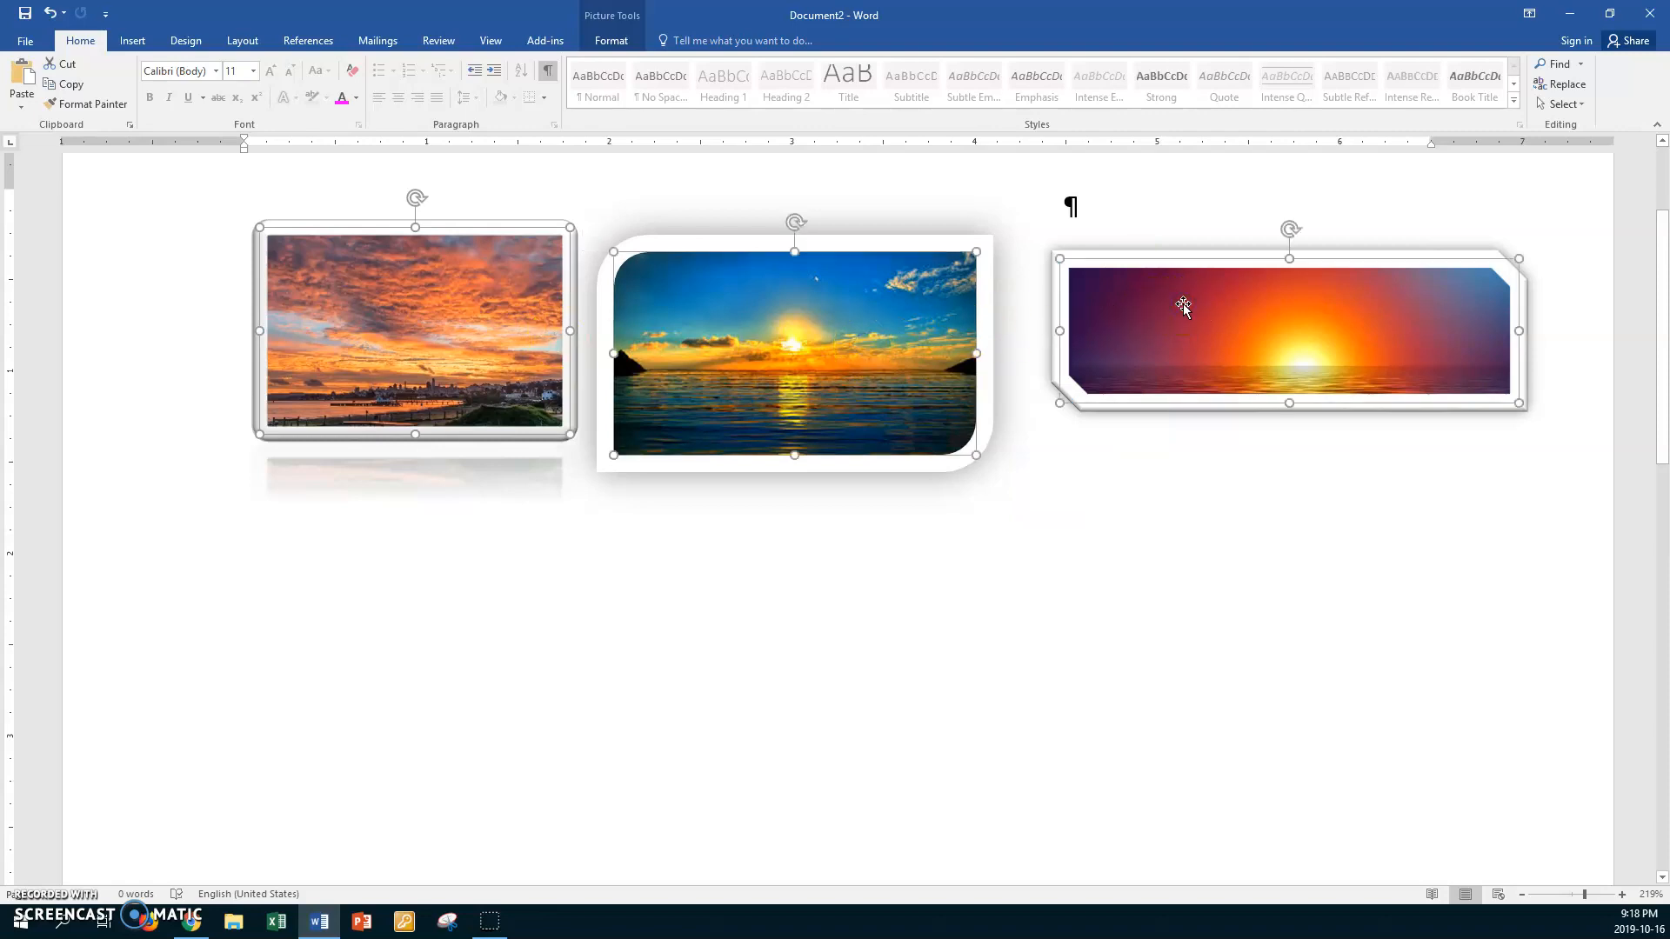
{"action": "left_click", "coordinate": [611, 44]}
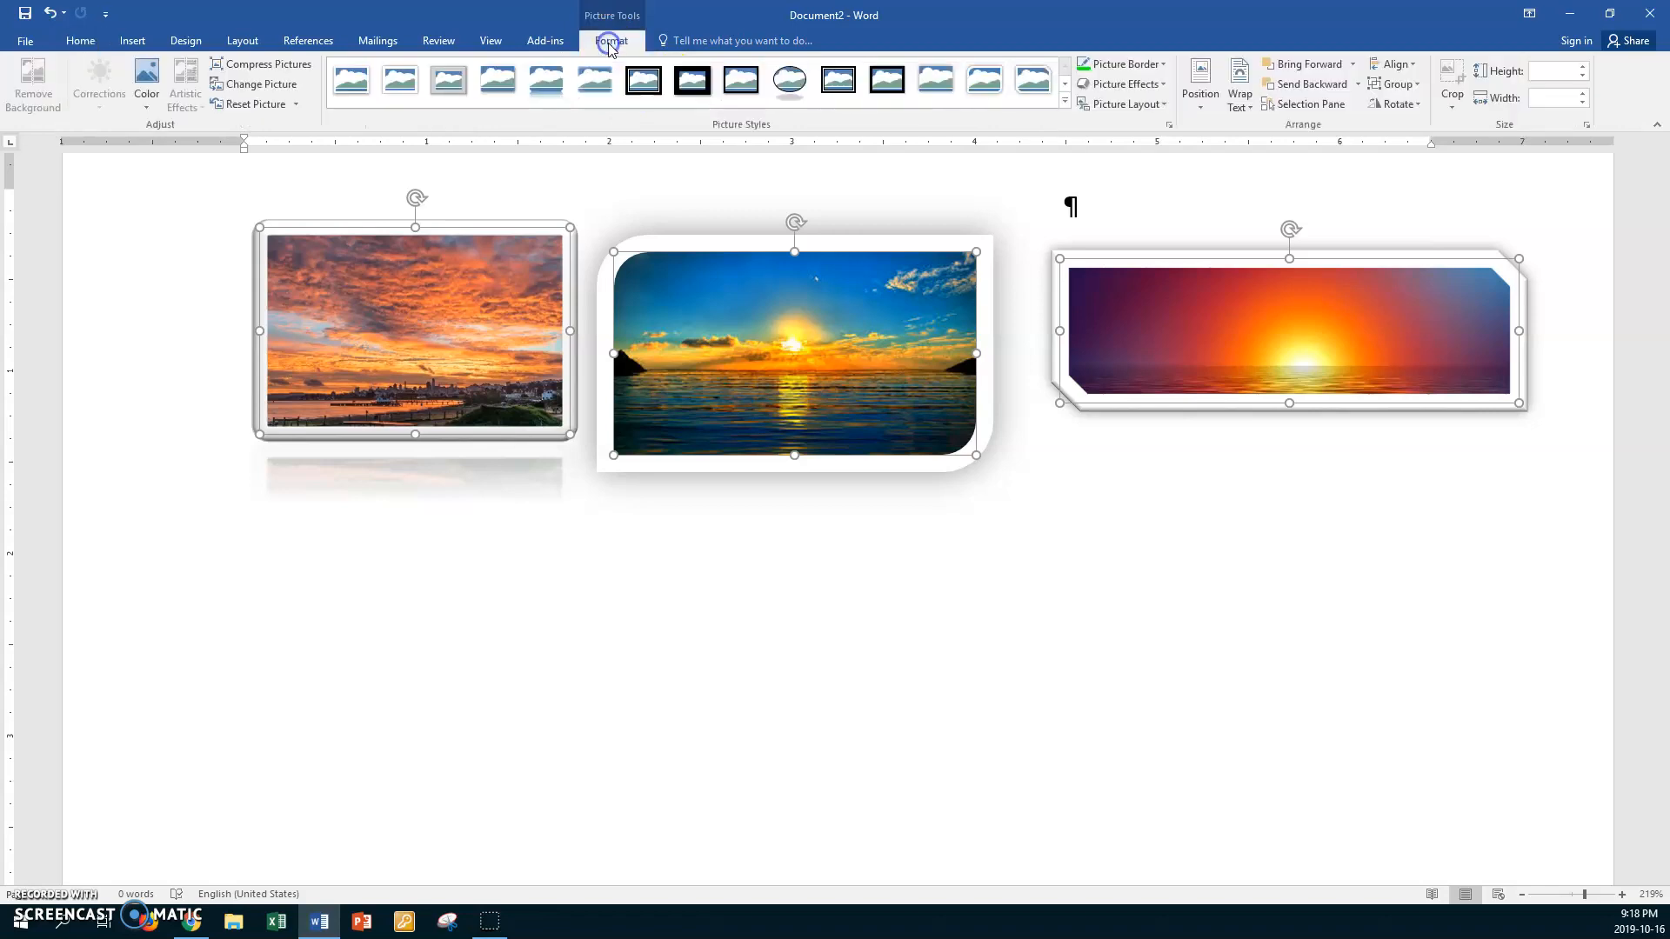
{"action": "left_click", "coordinate": [1396, 64]}
{"action": "left_click", "coordinate": [1422, 170]}
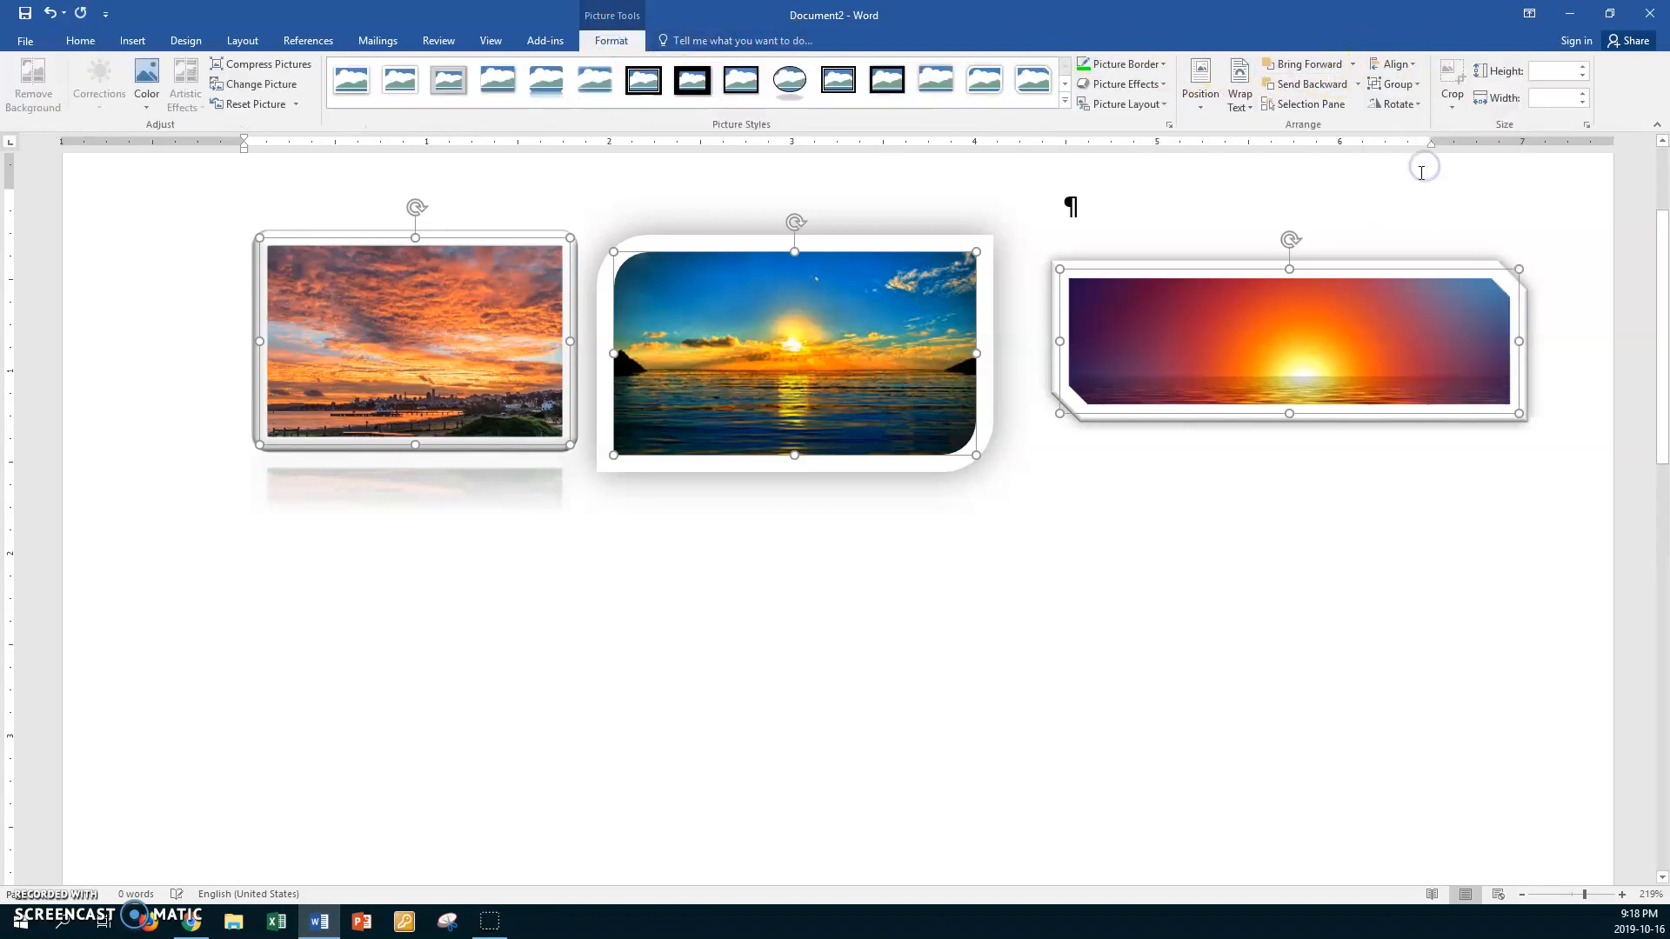